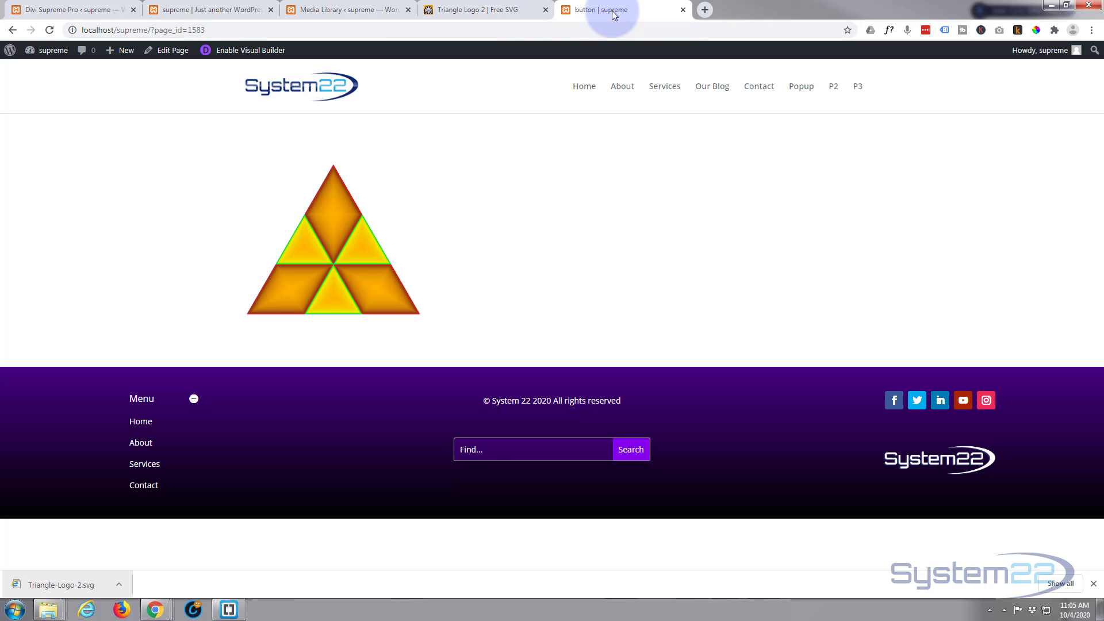
Review the enabled extensions in the Divi Supreme Pro general settings of the WordPress dashboard
left_click(40, 10)
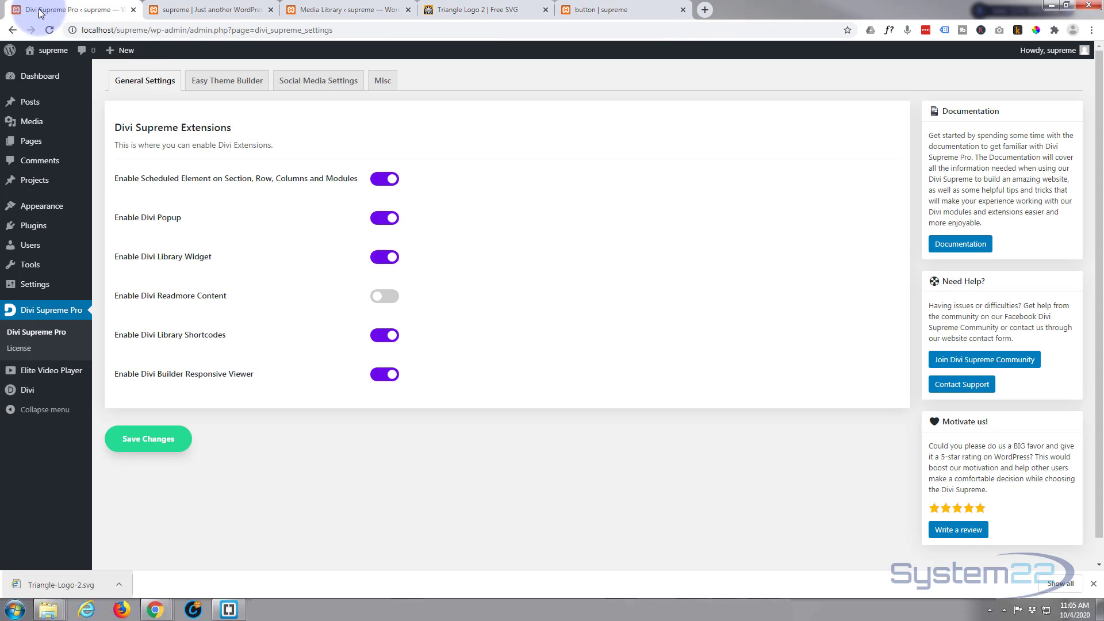
left_click(28, 317)
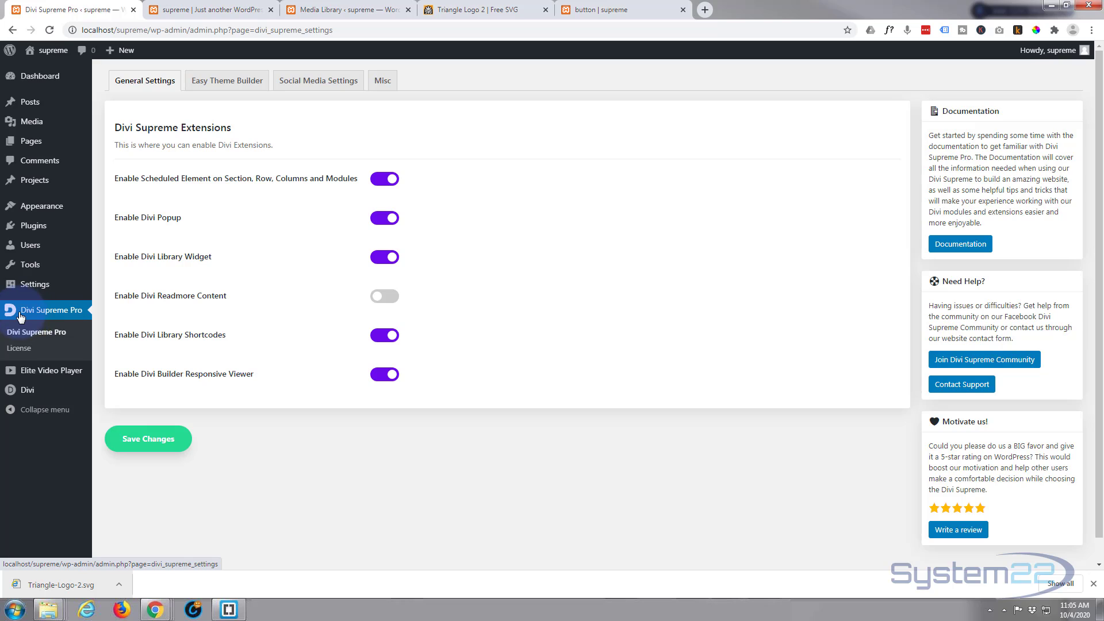
left_click(56, 314)
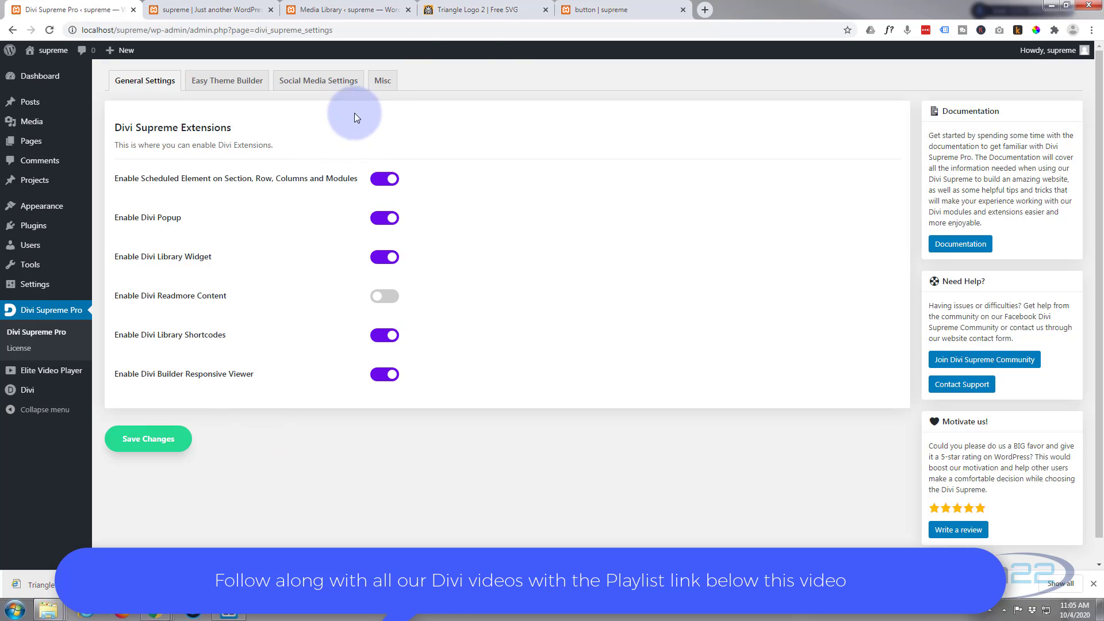
Open the button page in the Visual Builder and insert a Contact Form module in the third column
left_click(590, 23)
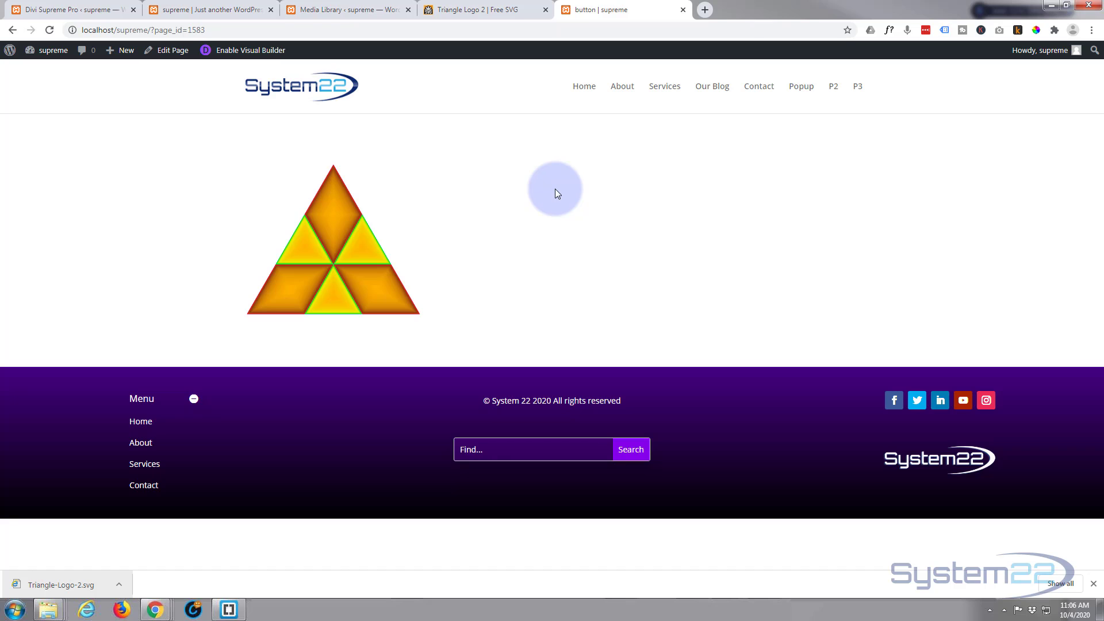
left_click(238, 53)
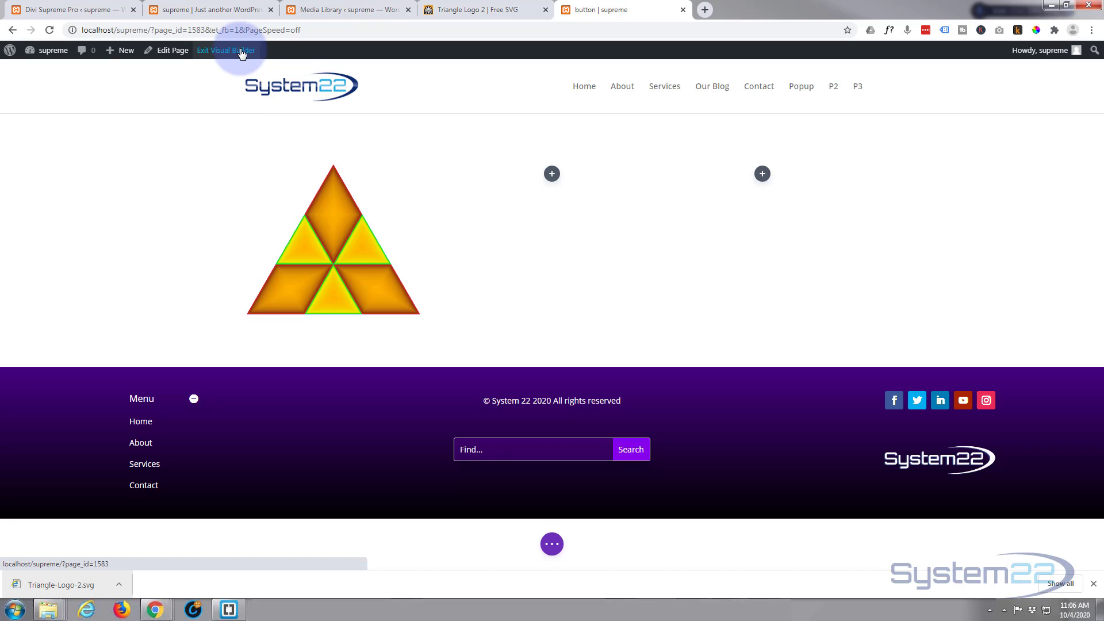
left_click(766, 177)
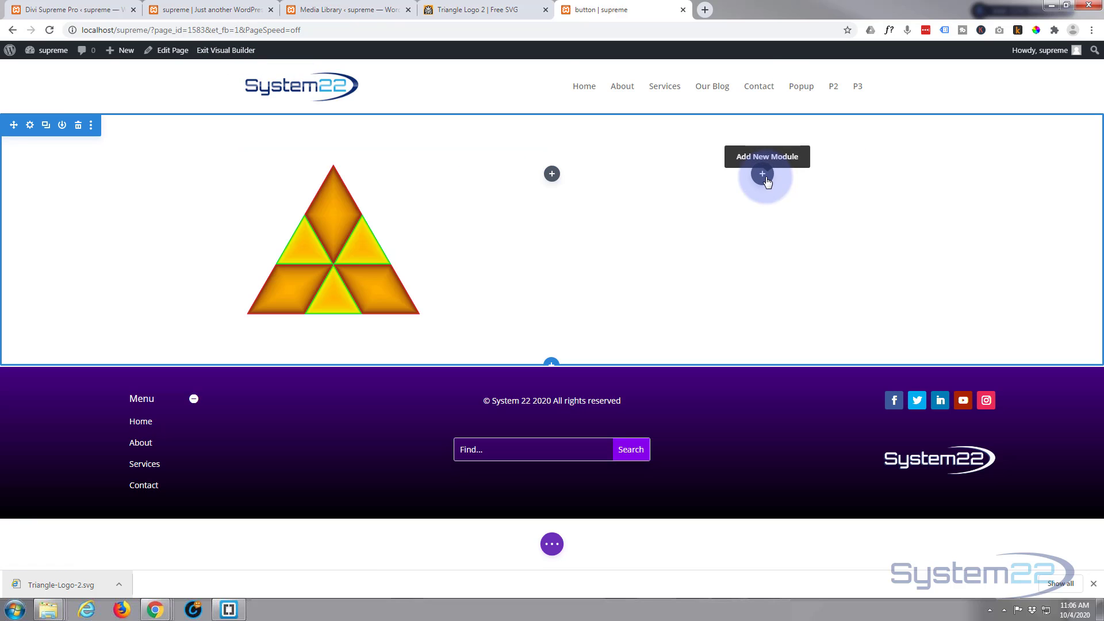
left_click(767, 177)
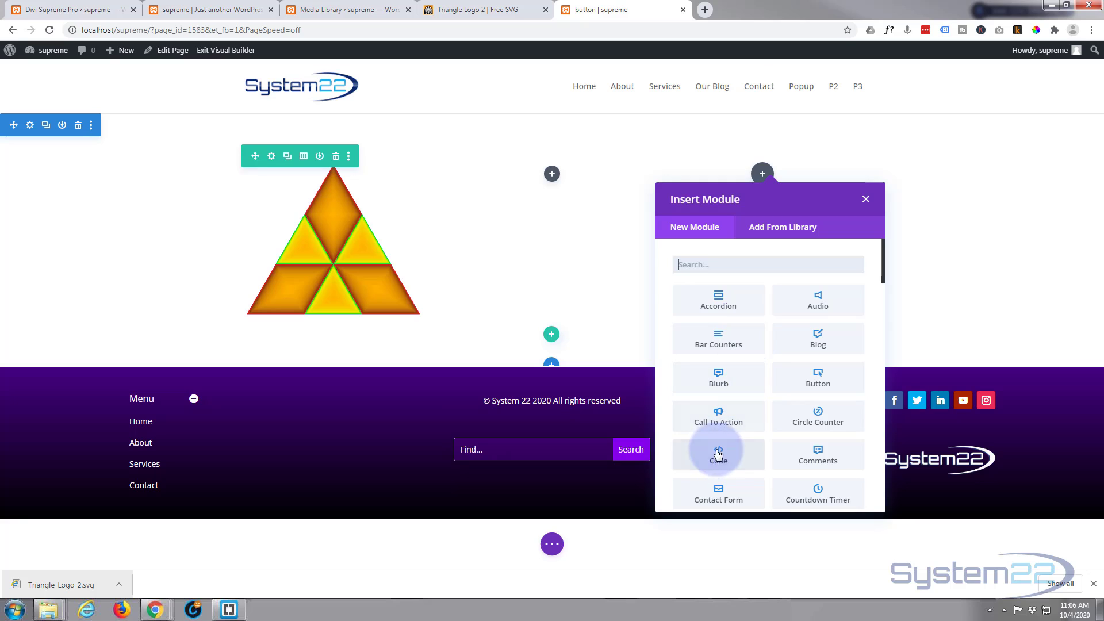
scroll(741, 448, "down", 2)
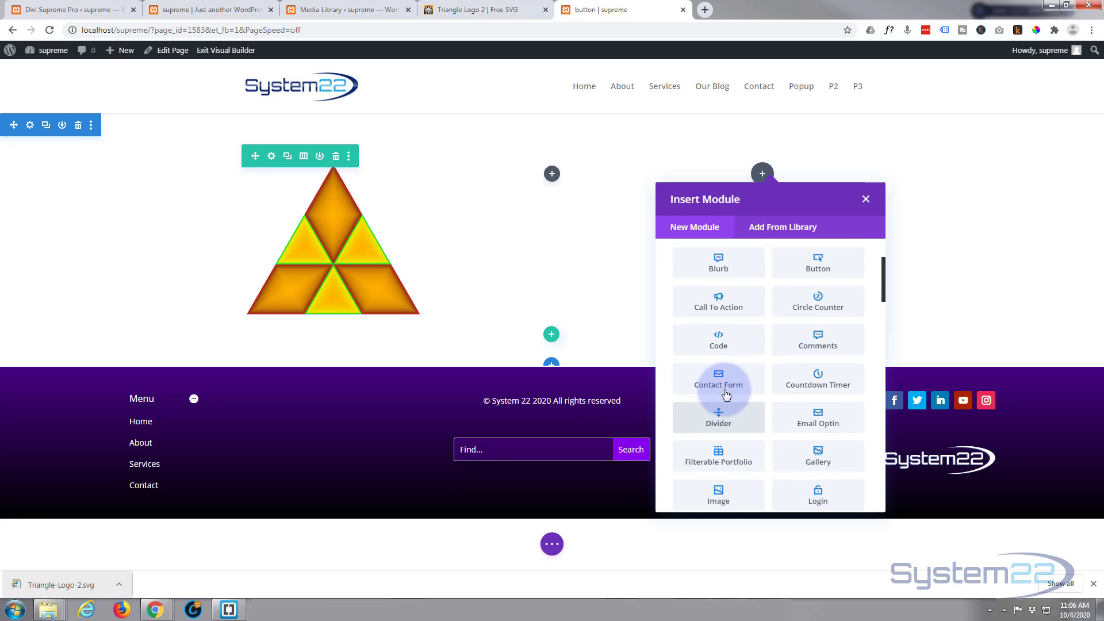
left_click(726, 387)
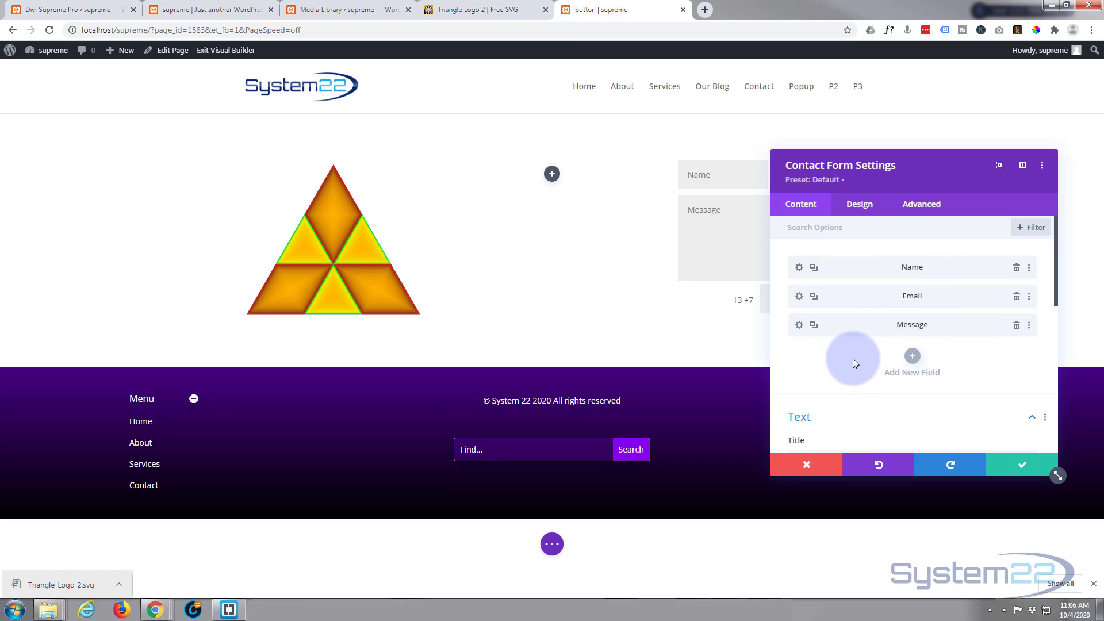
Give the contact form module a black background colour and move its settings window off the form
scroll(853, 357, "down", 5)
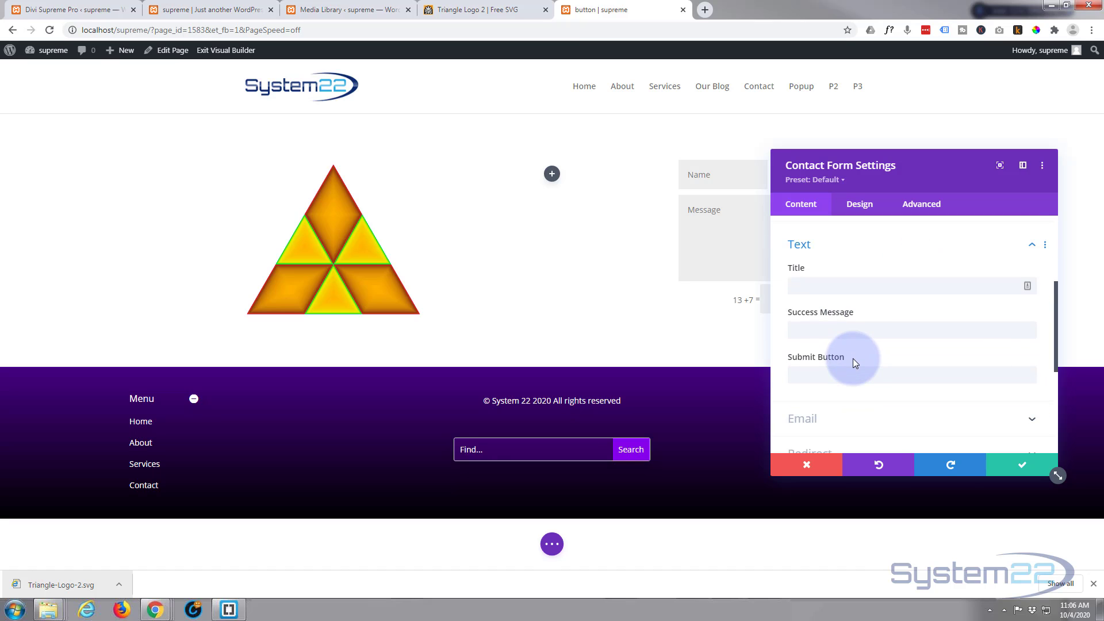
scroll(854, 362, "down", 2)
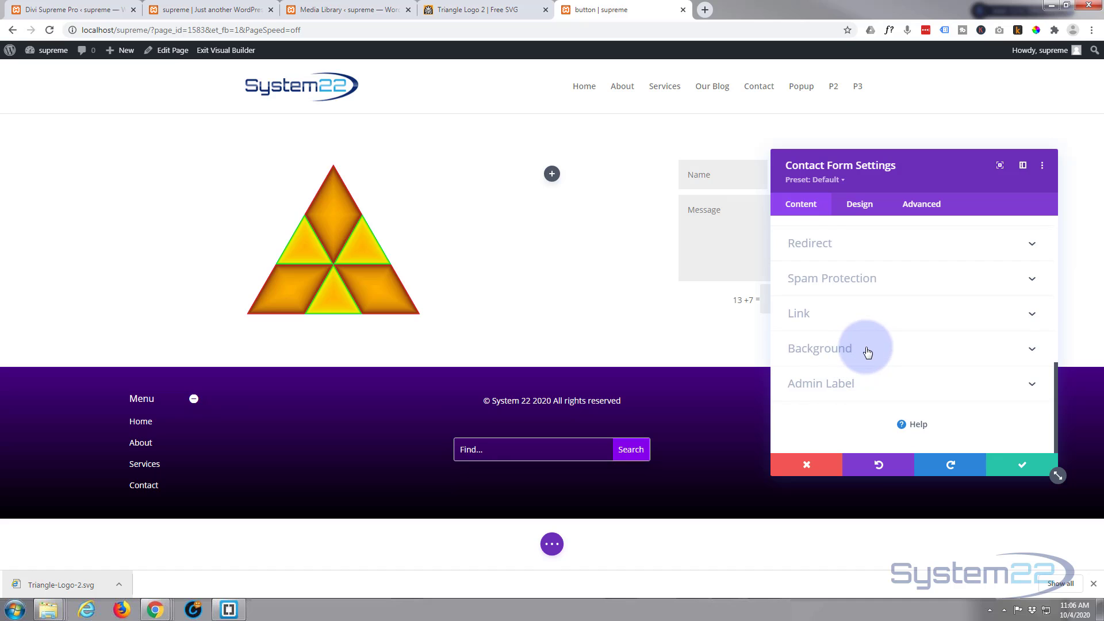
left_click(869, 352)
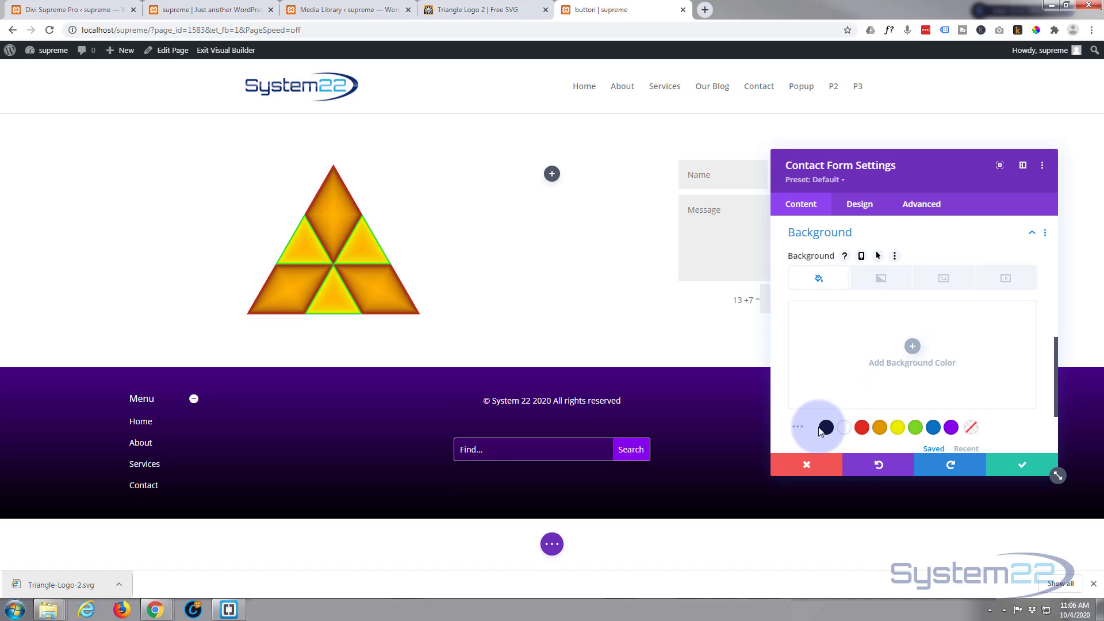
left_click(826, 427)
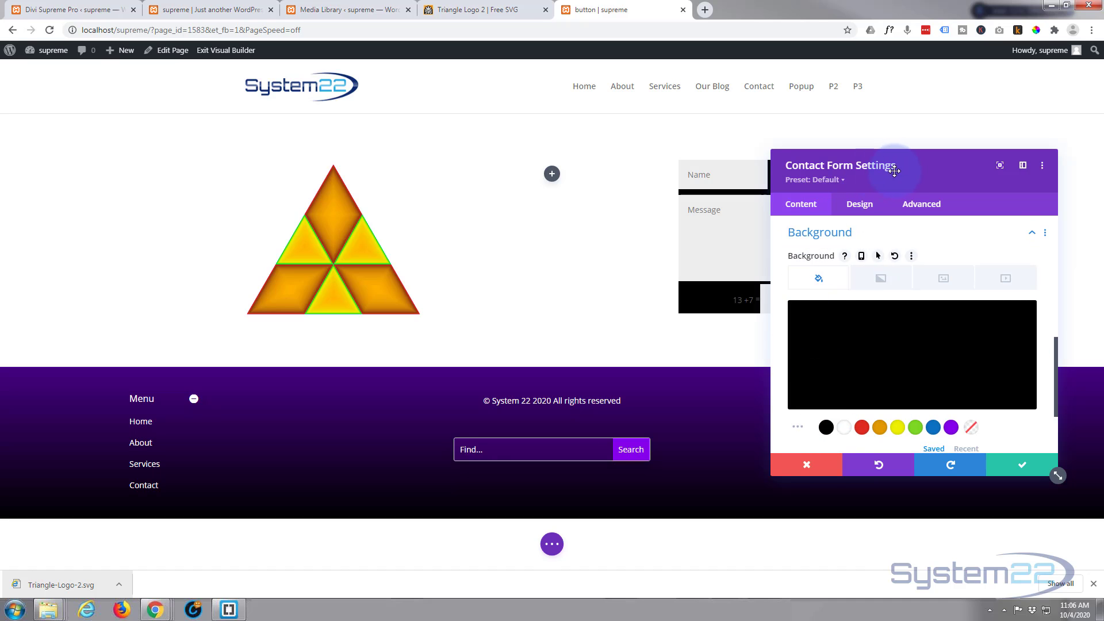
left_click_drag(884, 158, 343, 139)
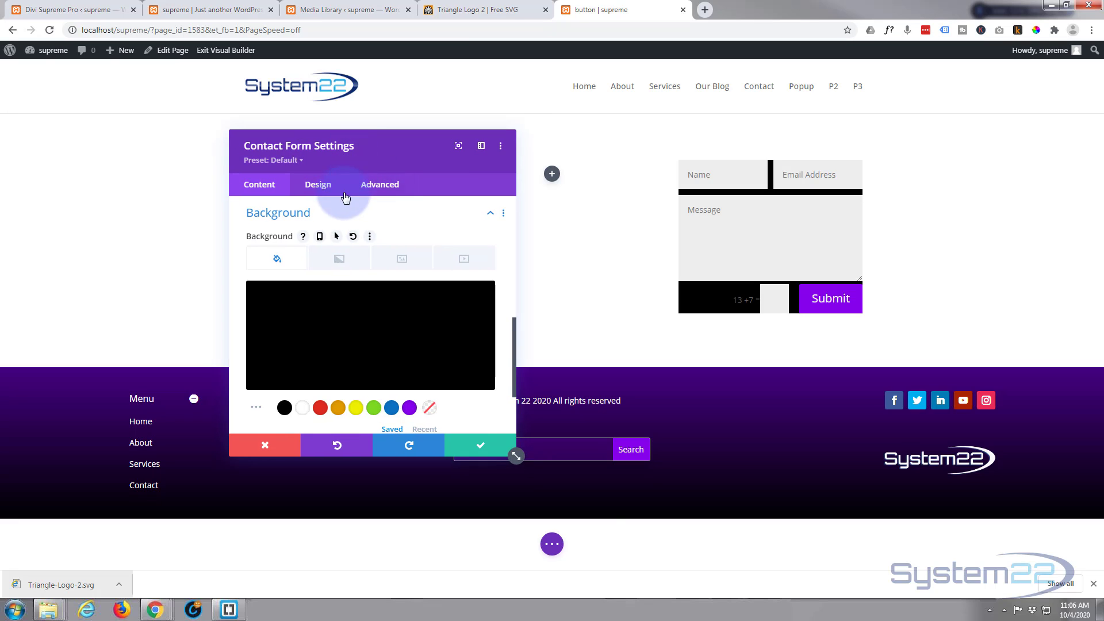
Set the contact form's padding to 25px on all four sides and save the module settings
left_click(322, 190)
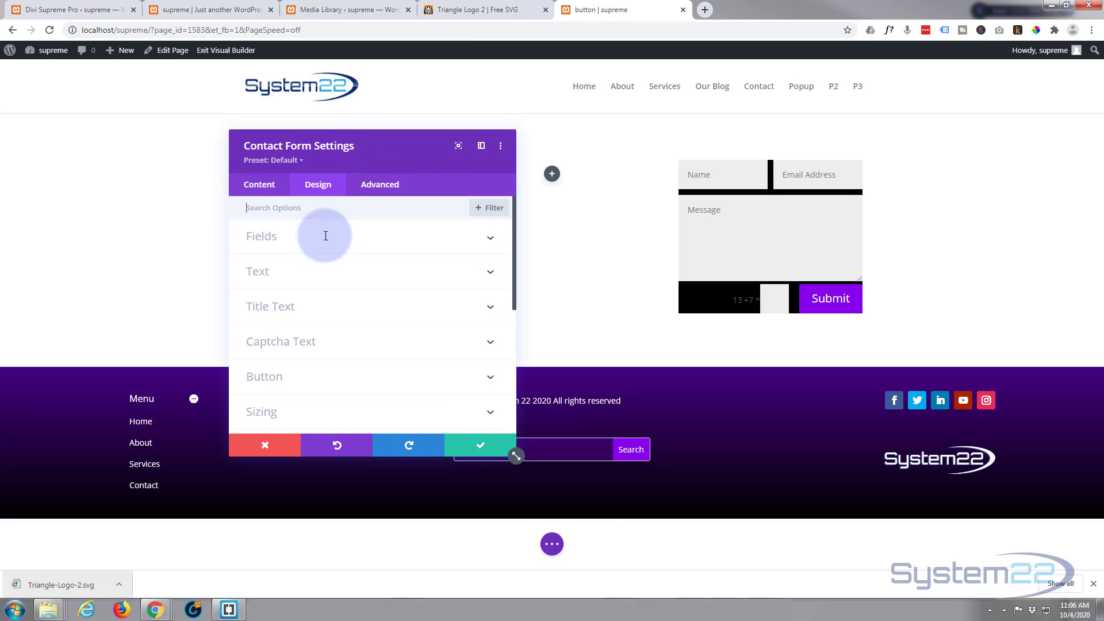
scroll(353, 329, "down", 3)
left_click(353, 332)
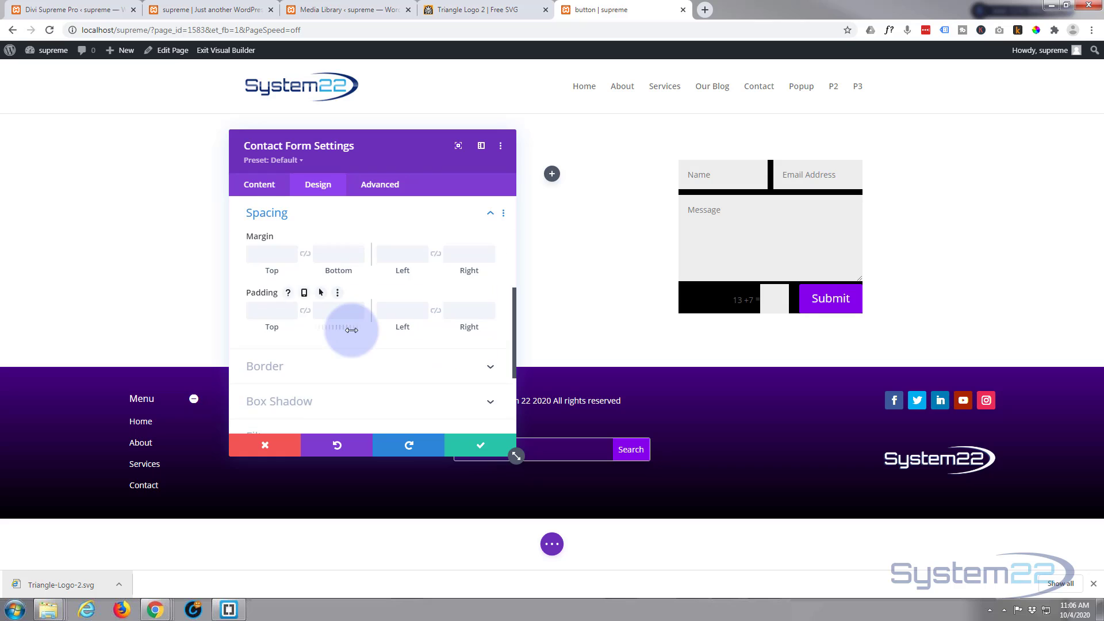
left_click(267, 309)
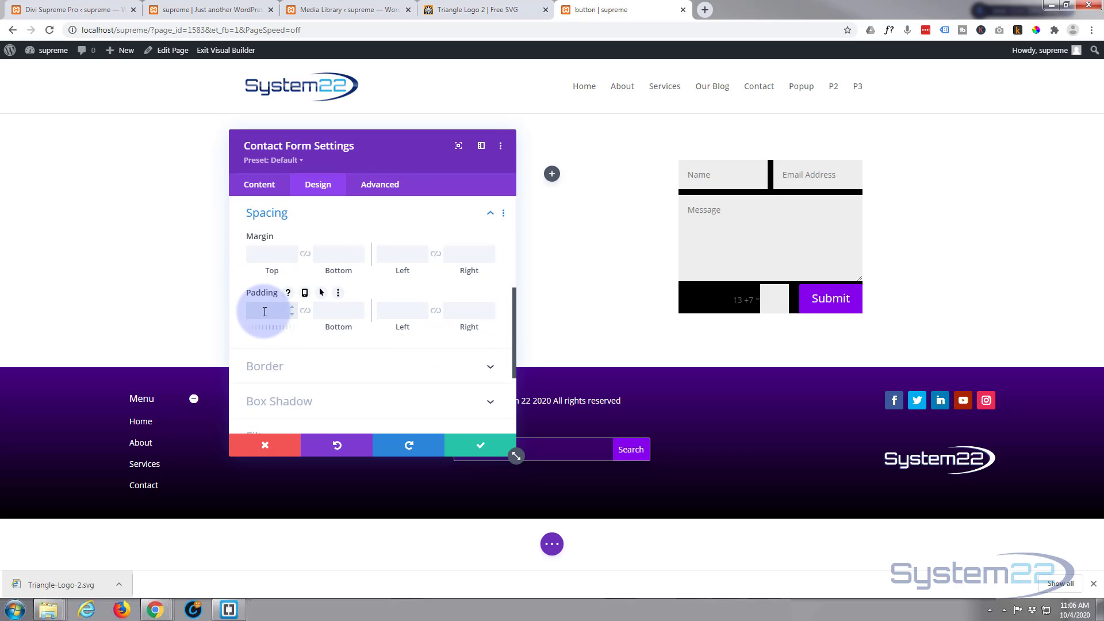
type("25px")
left_click(305, 310)
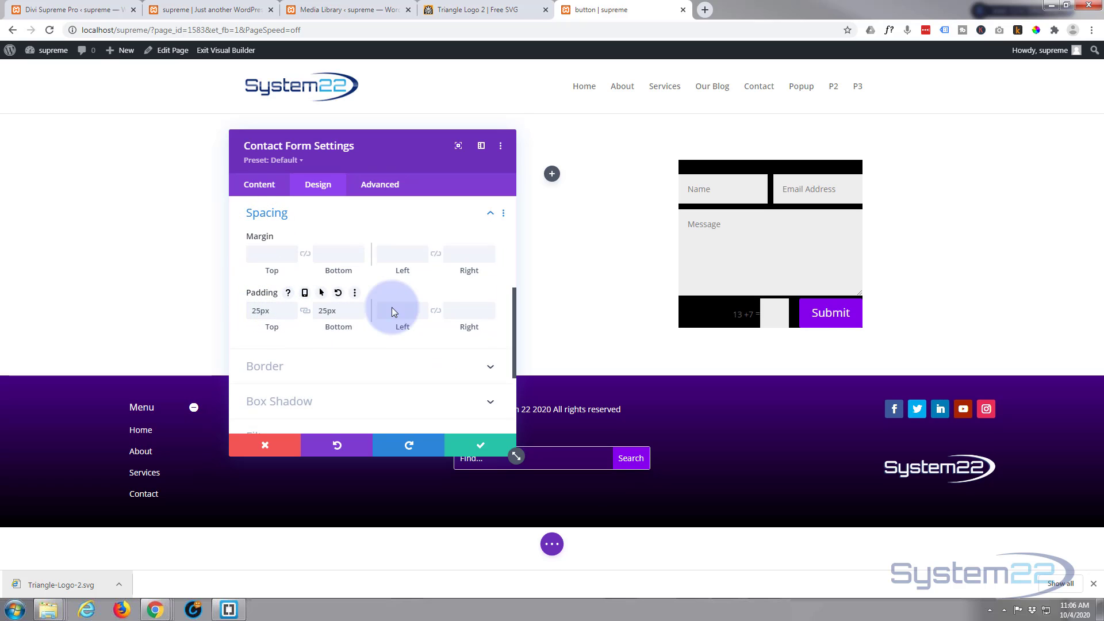
left_click(411, 312)
type("25")
left_click(436, 311)
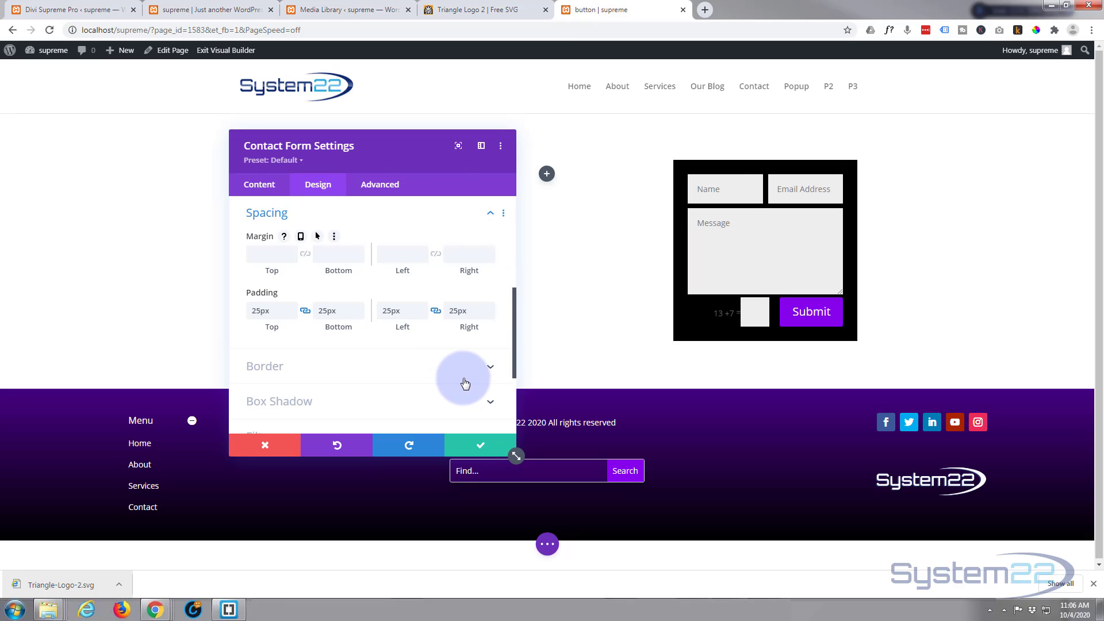
left_click(488, 448)
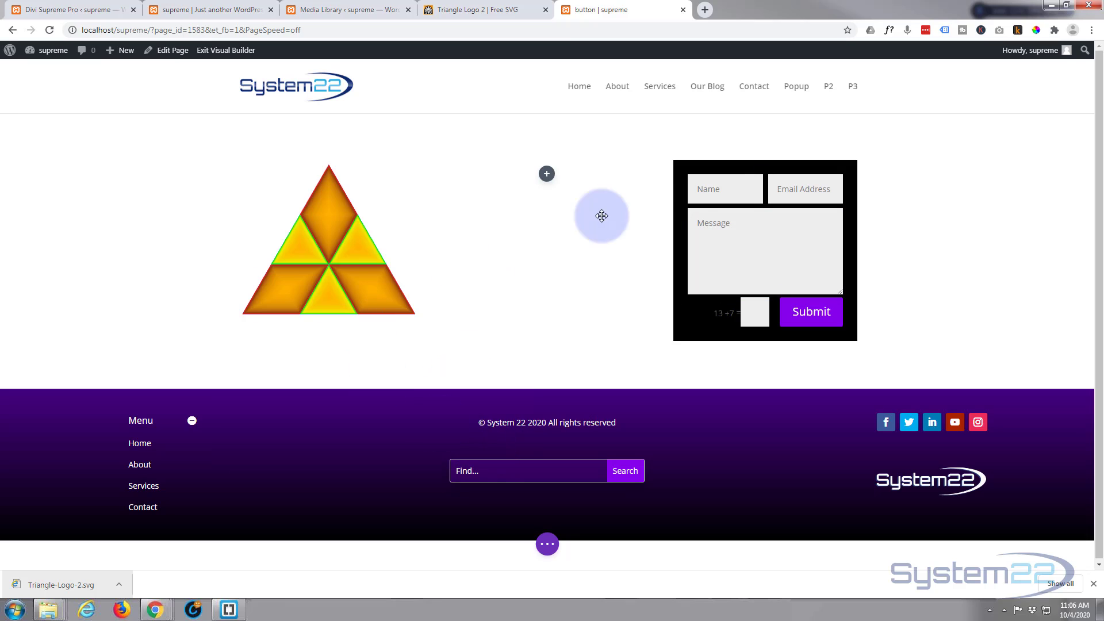
Save the contact form module to the Divi Library with the layout name popct
mouse_move(771, 189)
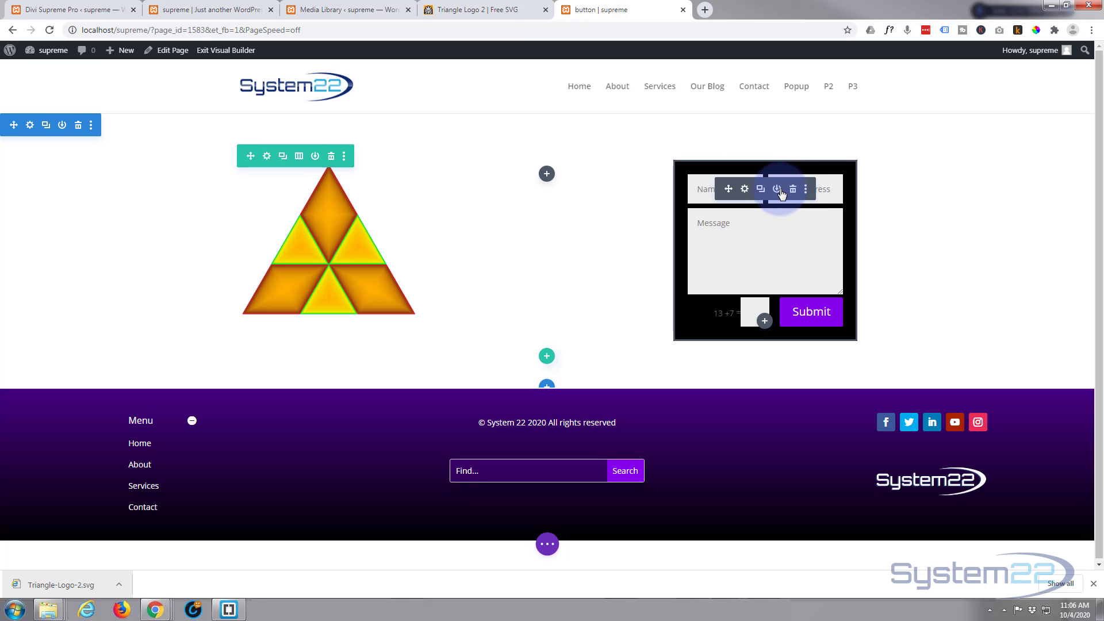
left_click(777, 189)
left_click(716, 305)
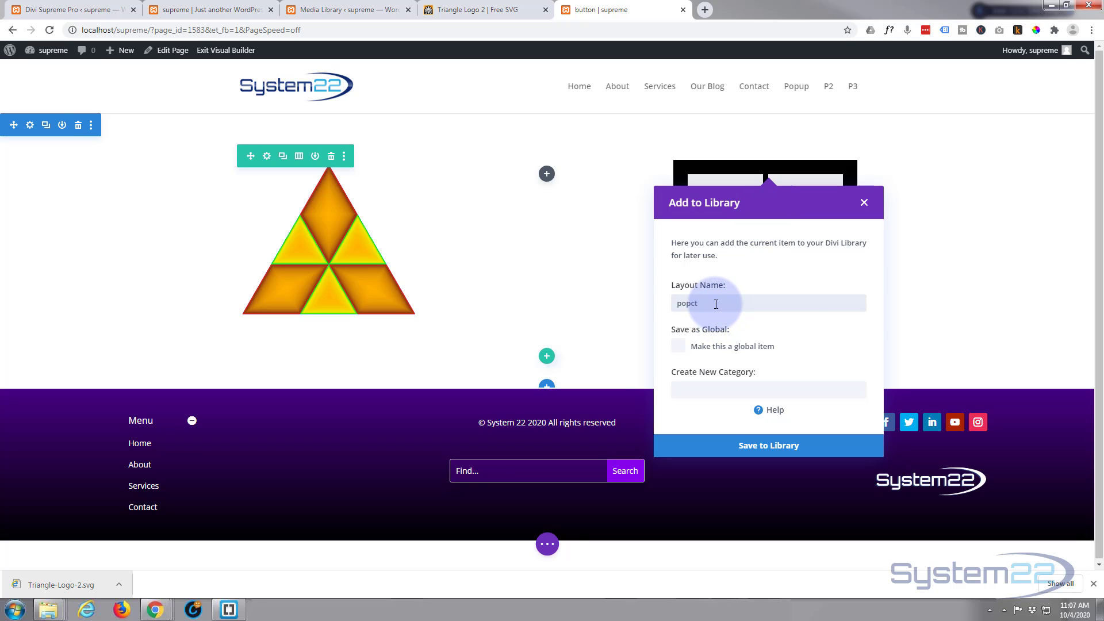
left_click(783, 447)
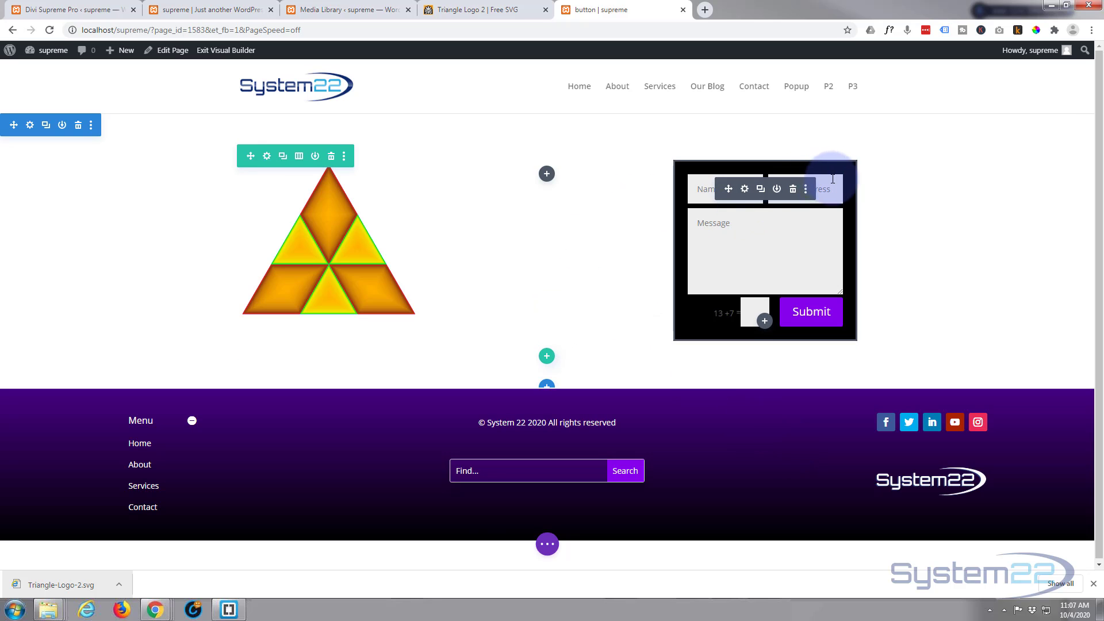
Delete the contact form module from the third column and reload the saved page
left_click(793, 188)
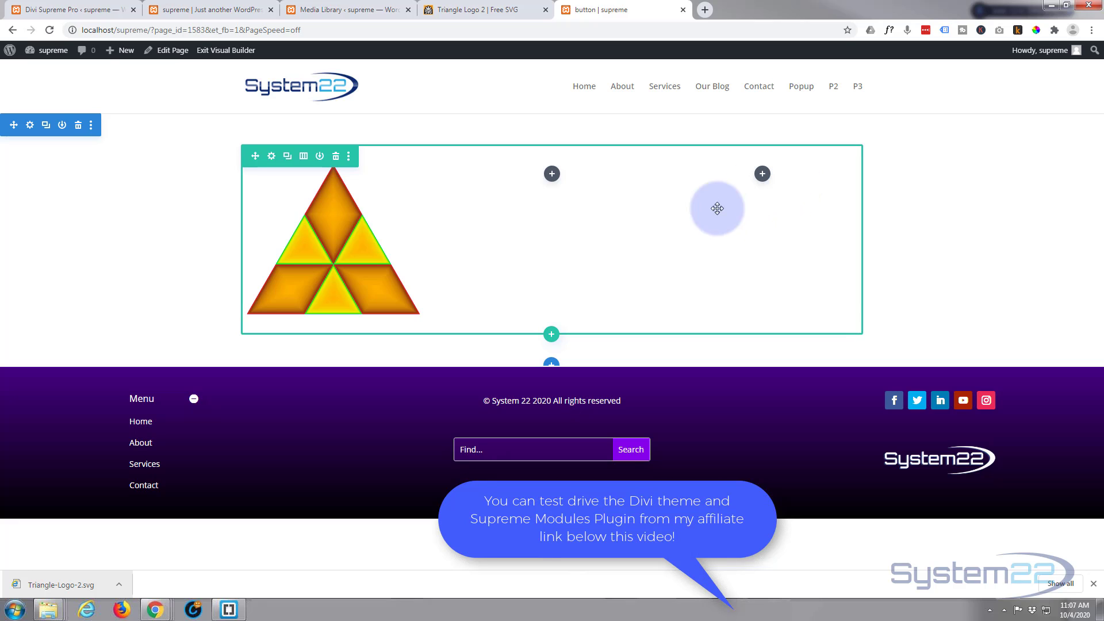
left_click(550, 557)
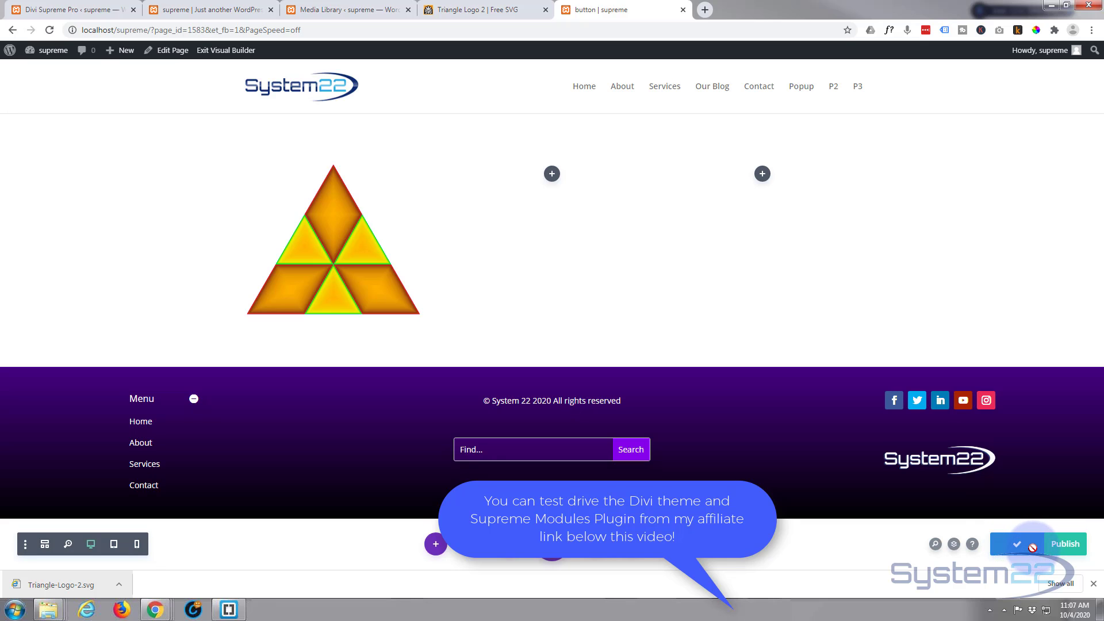
left_click(49, 31)
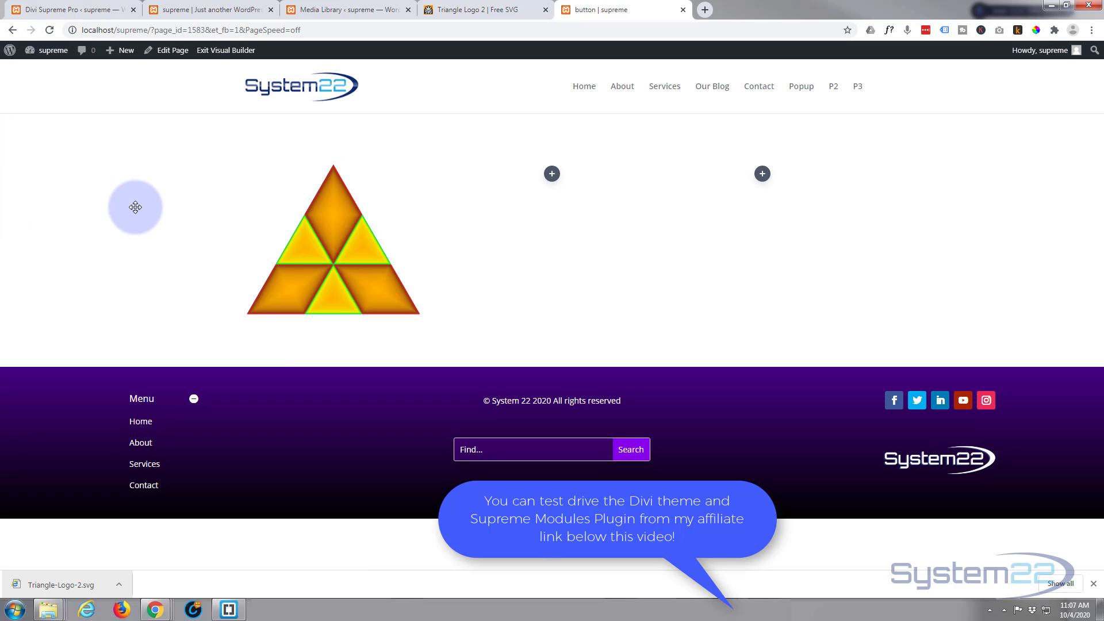
Insert a Blurb module in the third column and replace its image with the solid envelope icon
left_click(763, 174)
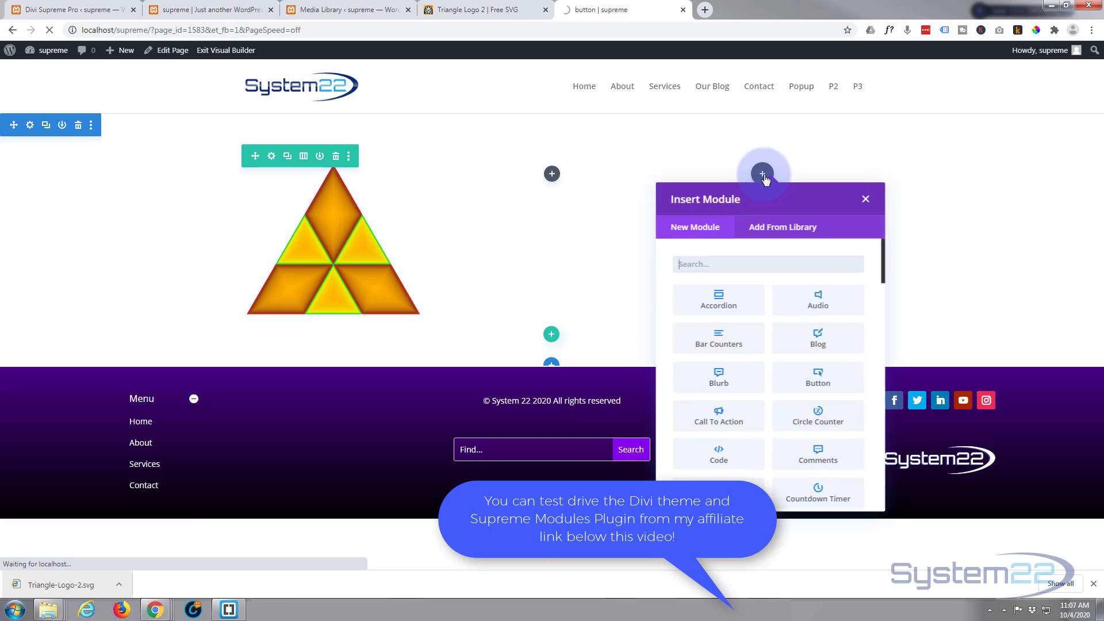
left_click(722, 383)
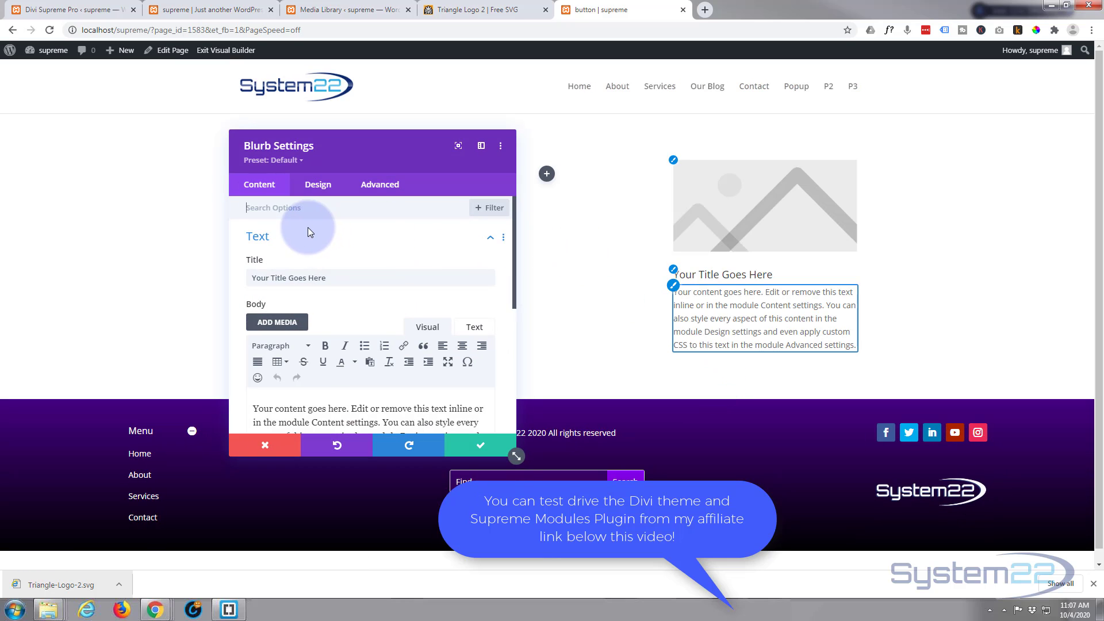
scroll(313, 232, "down", 3)
scroll(316, 261, "down", 3)
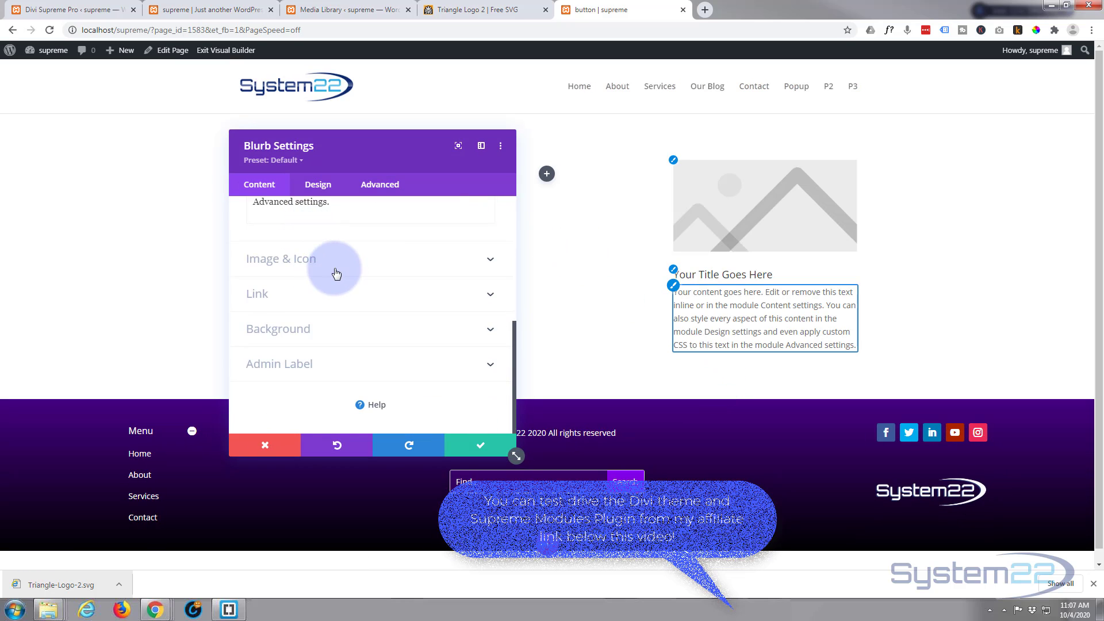
left_click(333, 267)
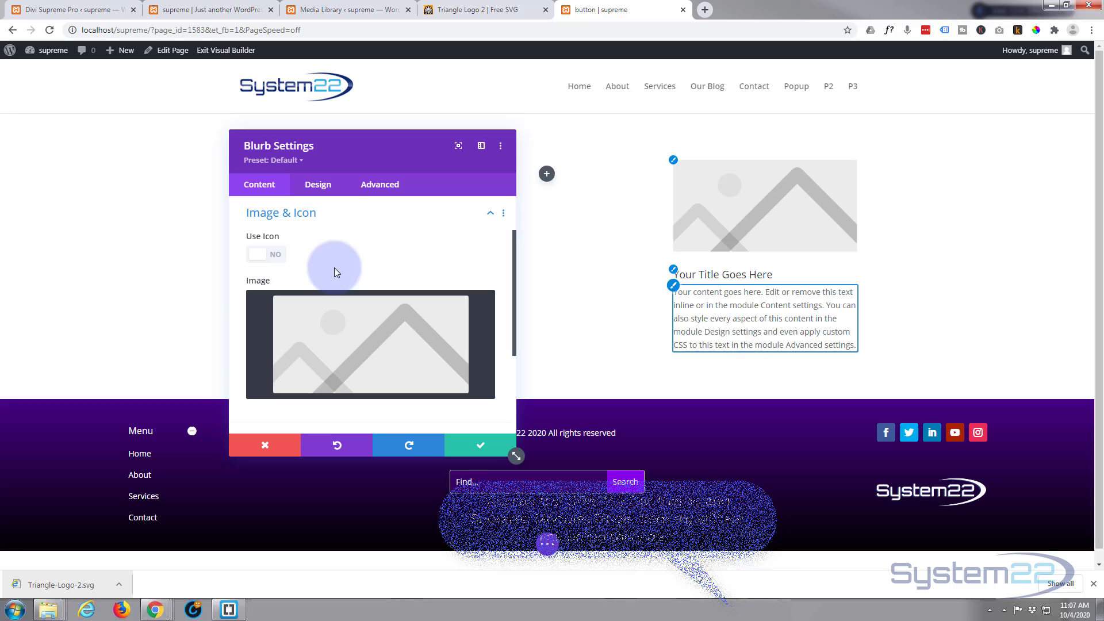
left_click(271, 257)
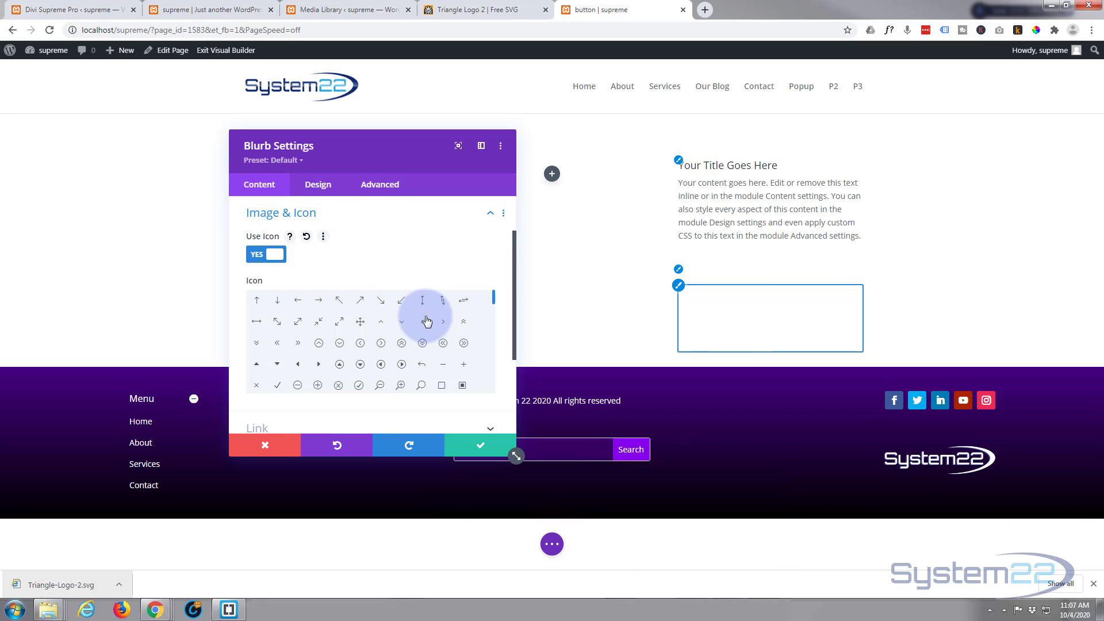
scroll(409, 318, "down", 5)
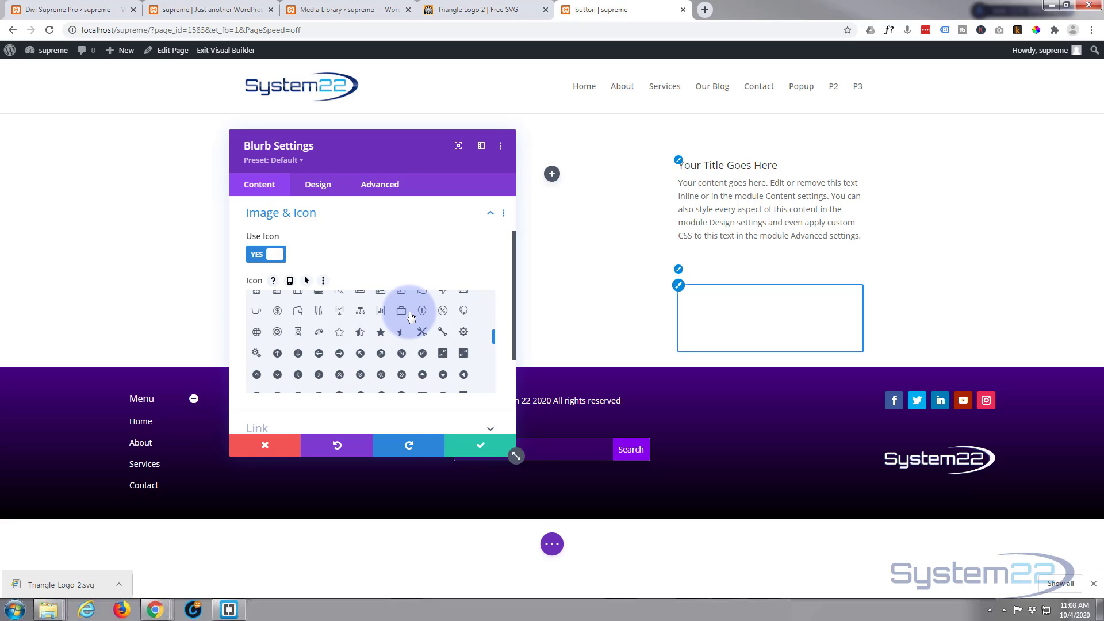
scroll(411, 317, "down", 2)
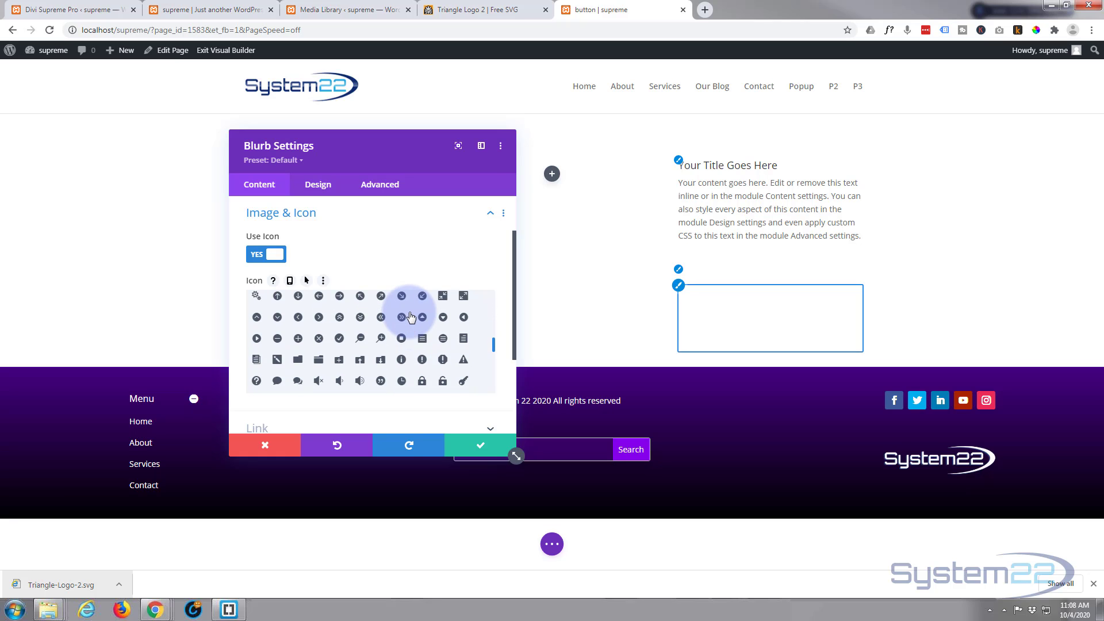
scroll(411, 317, "down", 2)
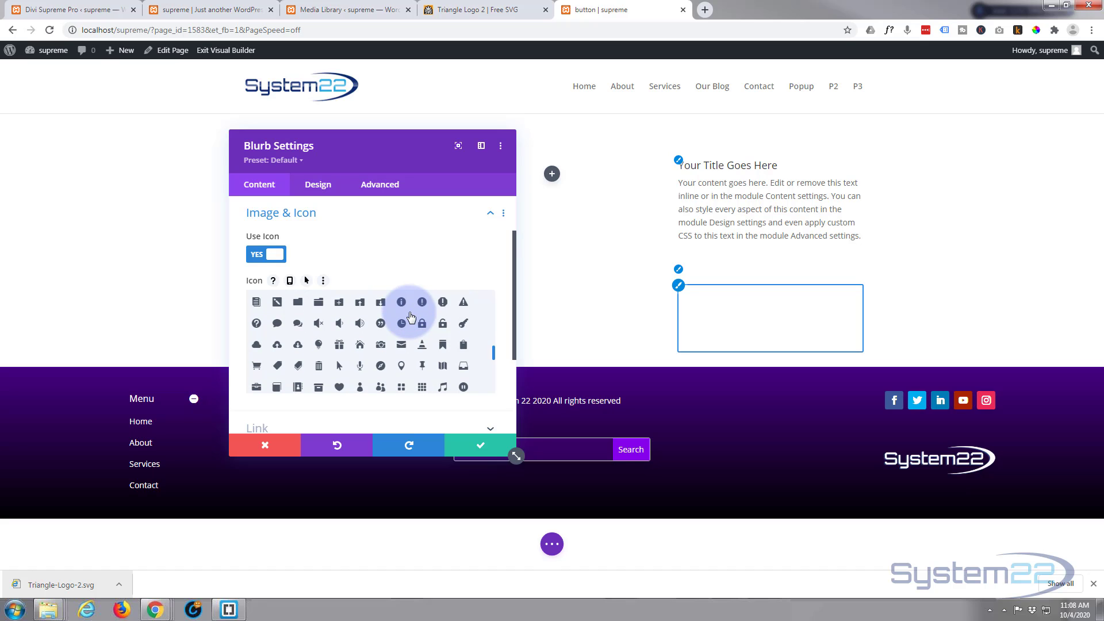
left_click(401, 345)
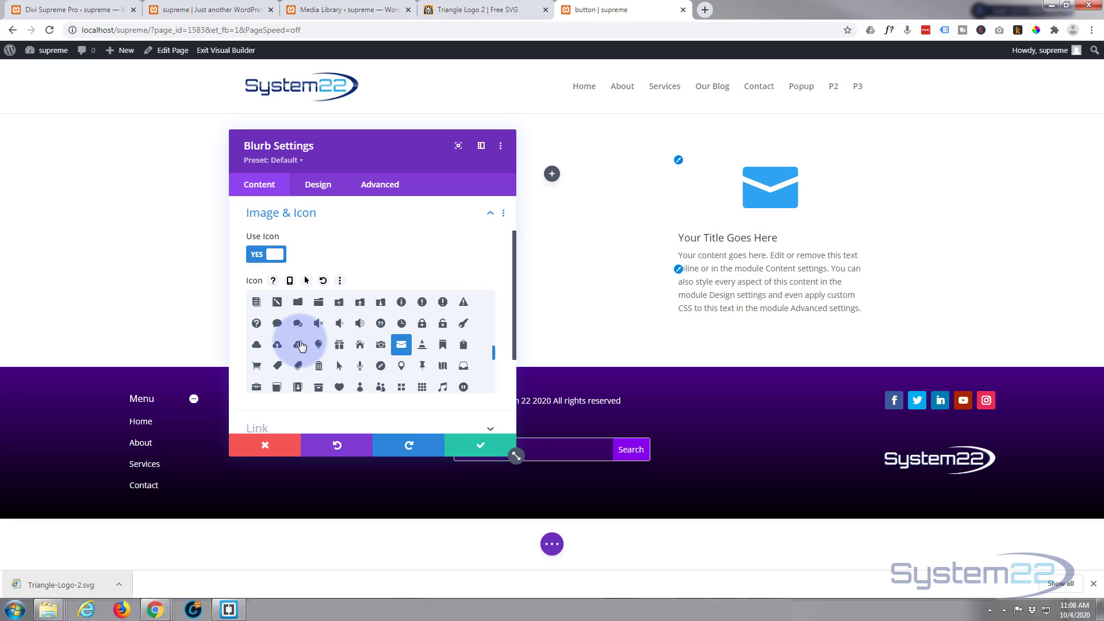
Clear the blurb's placeholder title and body text, leaving both fields empty
scroll(296, 345, "down", 5)
left_click(340, 215)
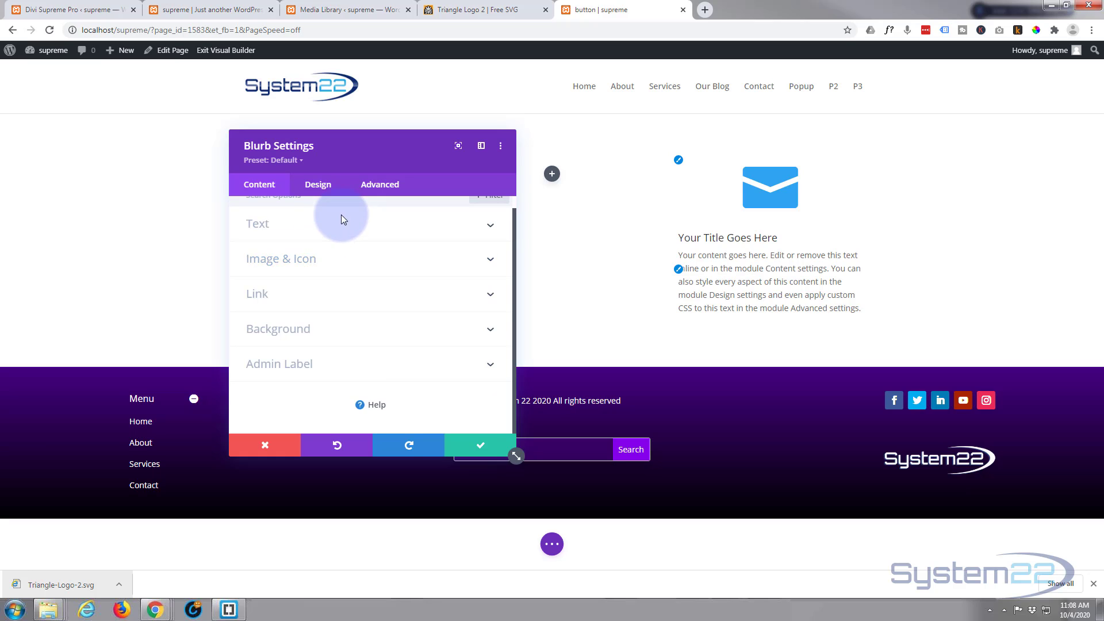
left_click(331, 228)
left_click_drag(345, 277, 222, 276)
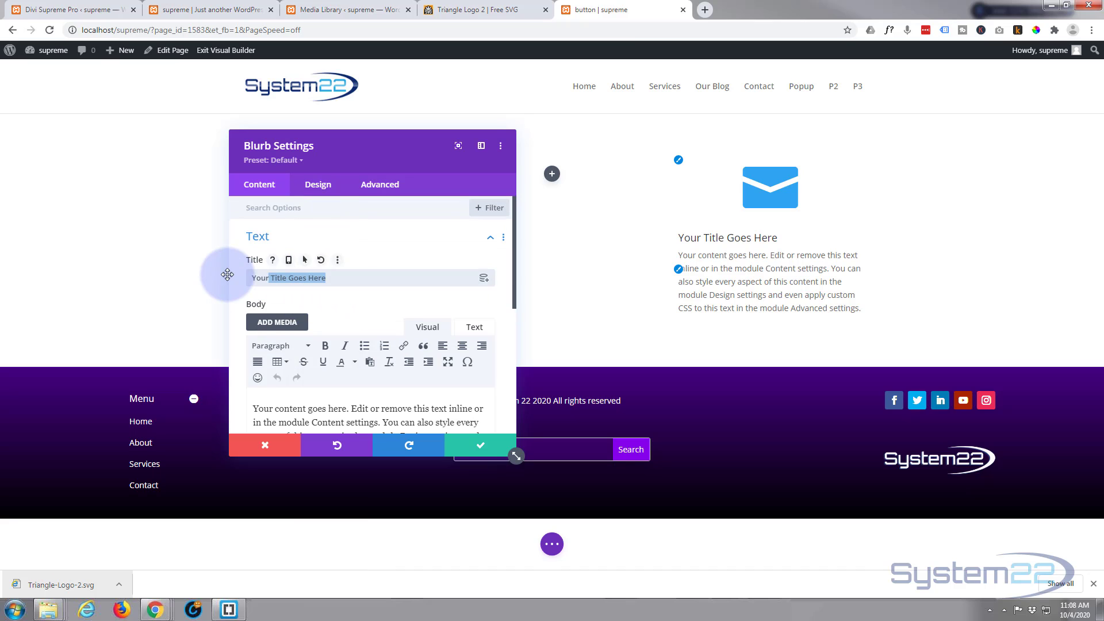
key("BackSpace")
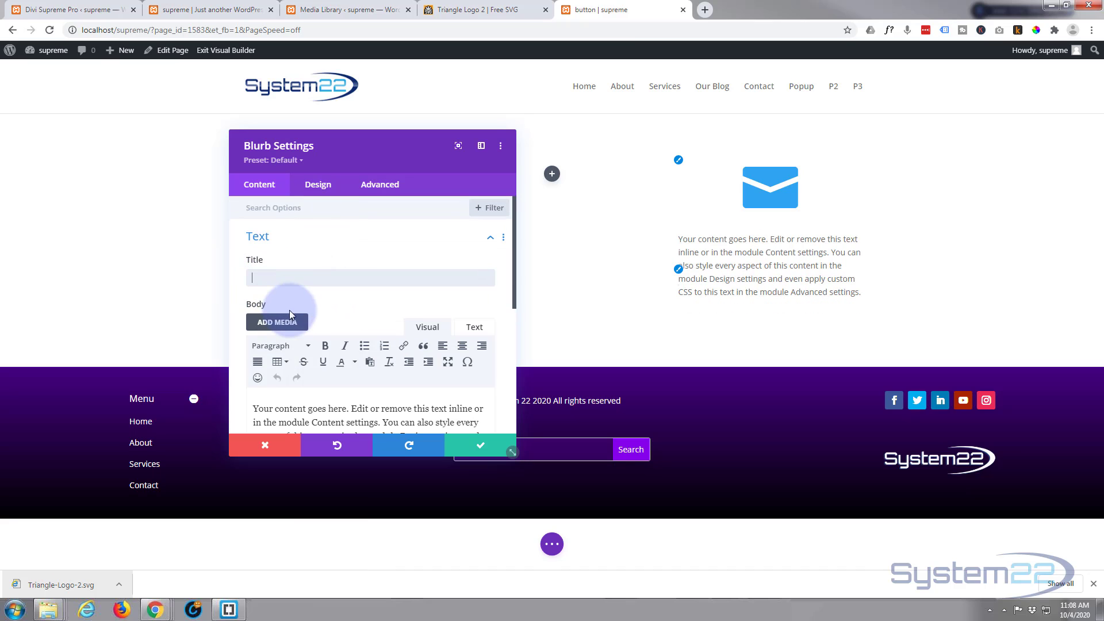
scroll(289, 310, "down", 3)
left_click_drag(331, 291, 242, 224)
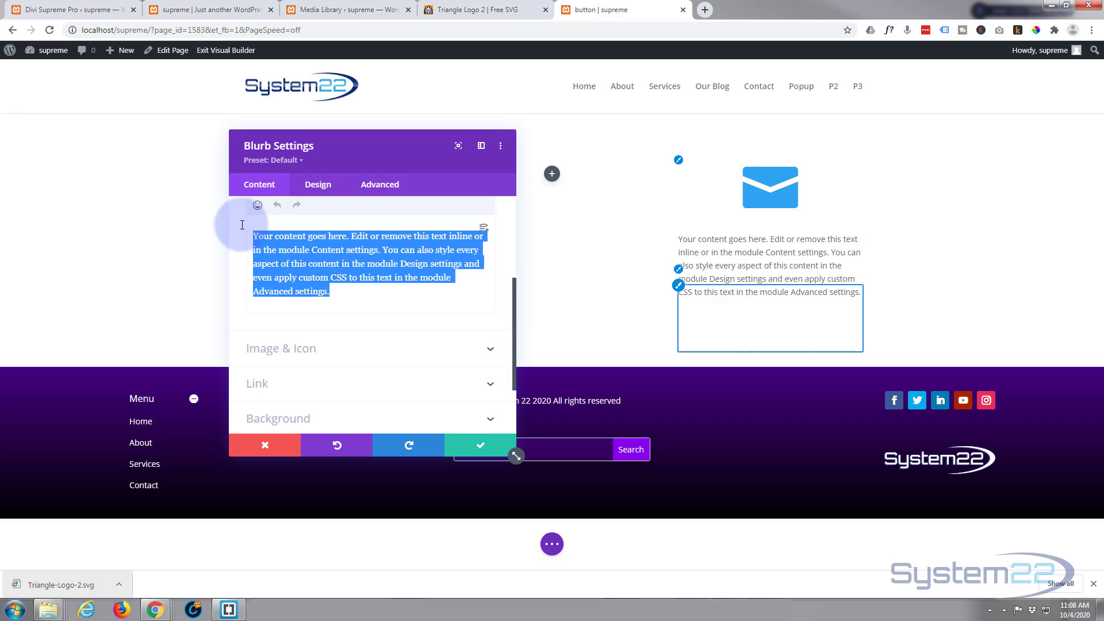
key("BackSpace")
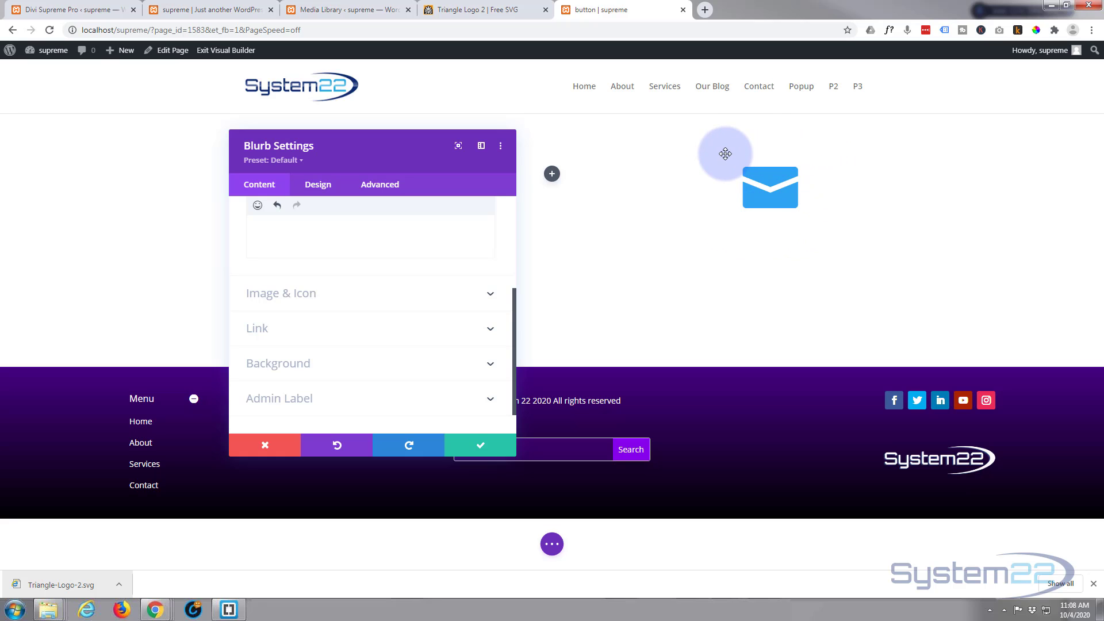
Set the blurb's icon color to white (#ffffff) and enable the circle icon
left_click(319, 185)
left_click(359, 238)
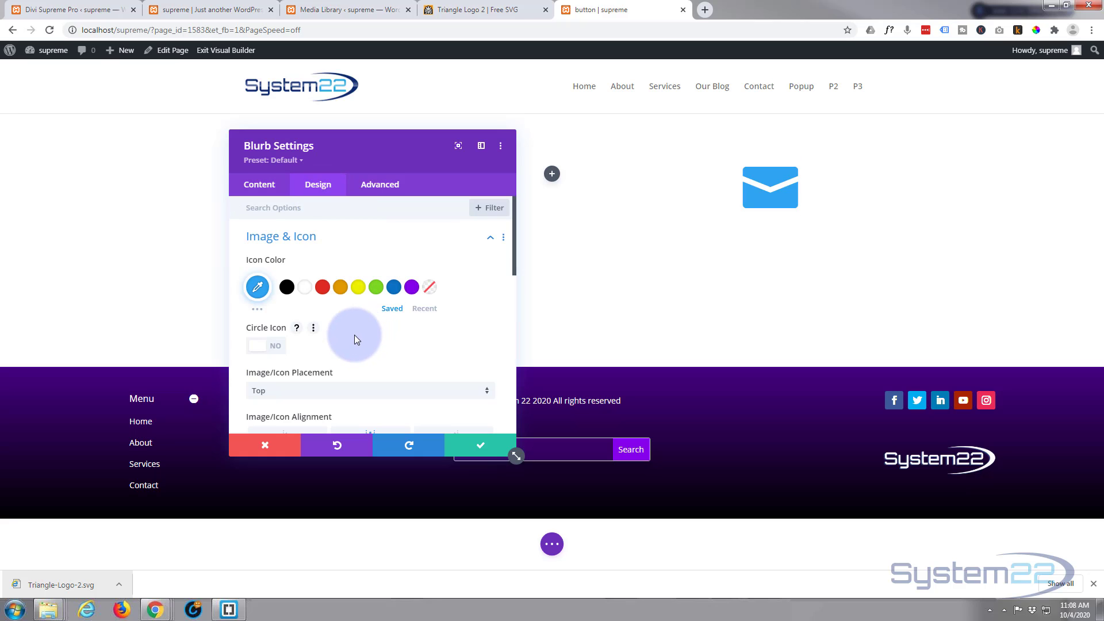
scroll(354, 338, "down", 1)
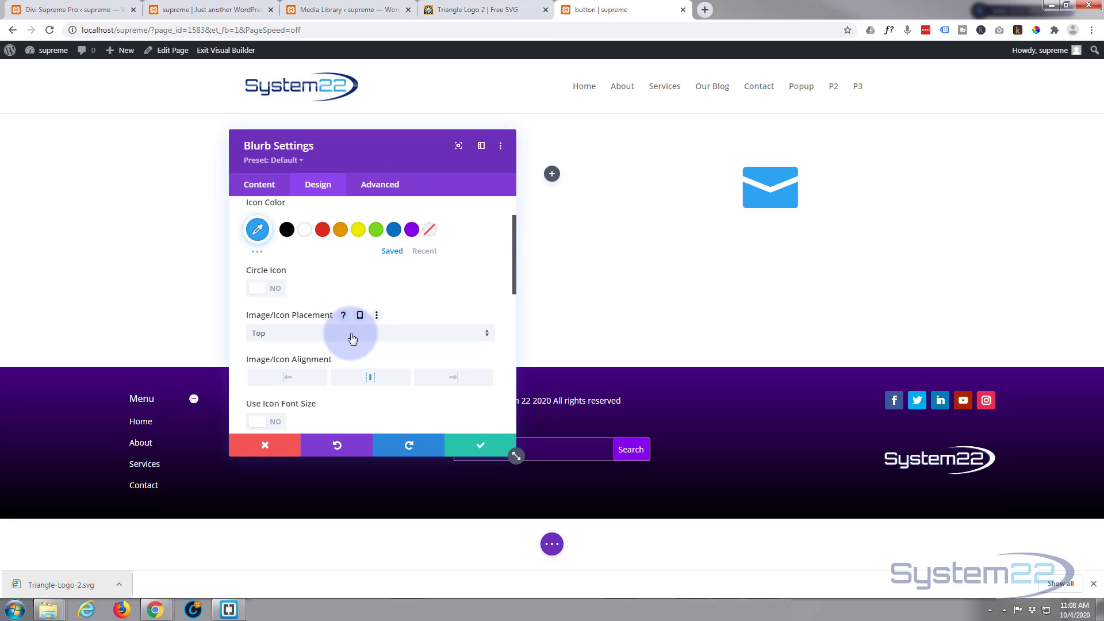
left_click(308, 233)
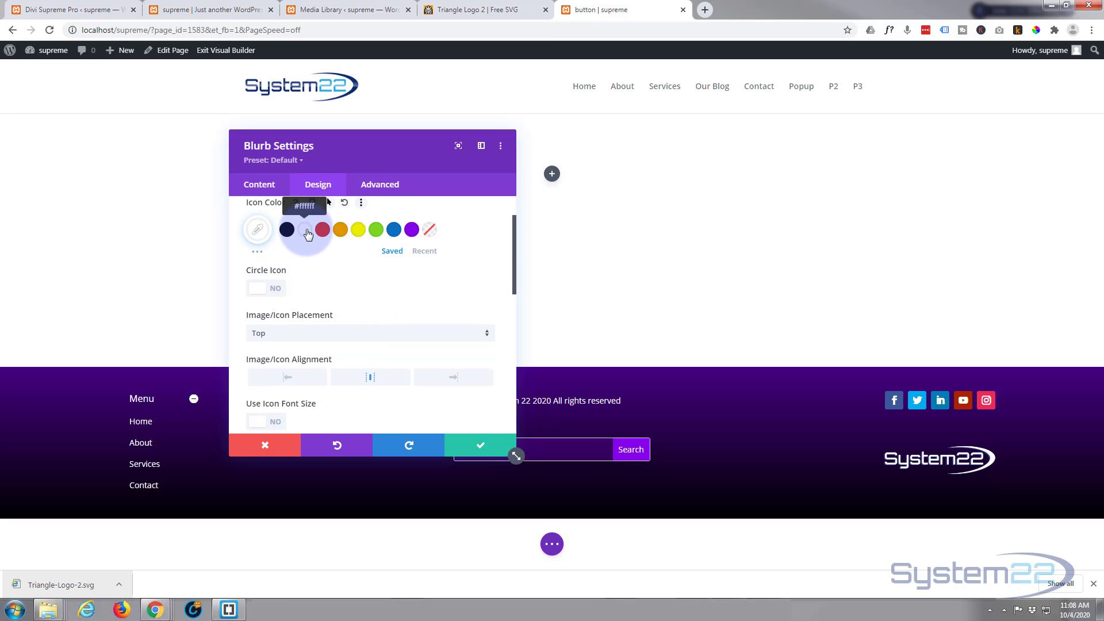
left_click(271, 305)
left_click(277, 293)
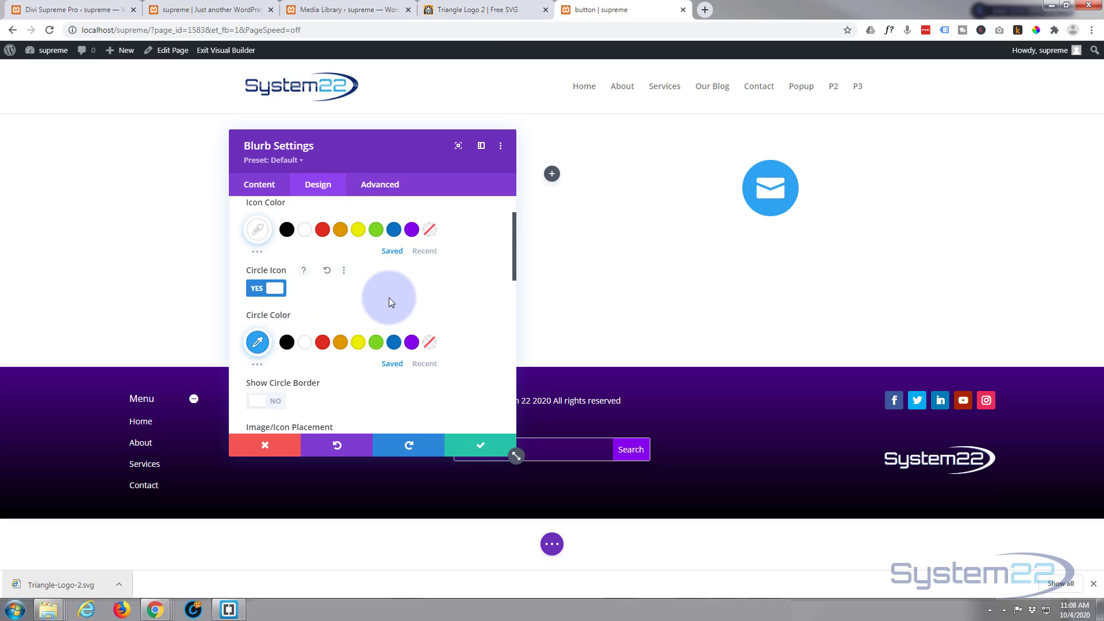
Set the icon's circle color to blue #0c71c3 with its opacity reduced to 0.47
left_click(394, 344)
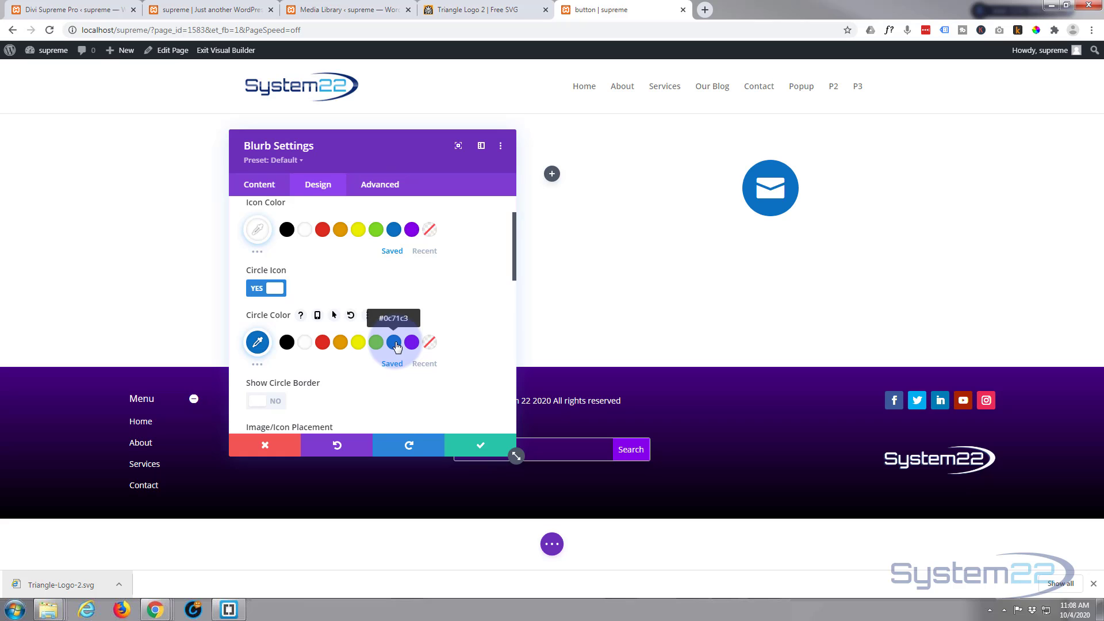
left_click(257, 342)
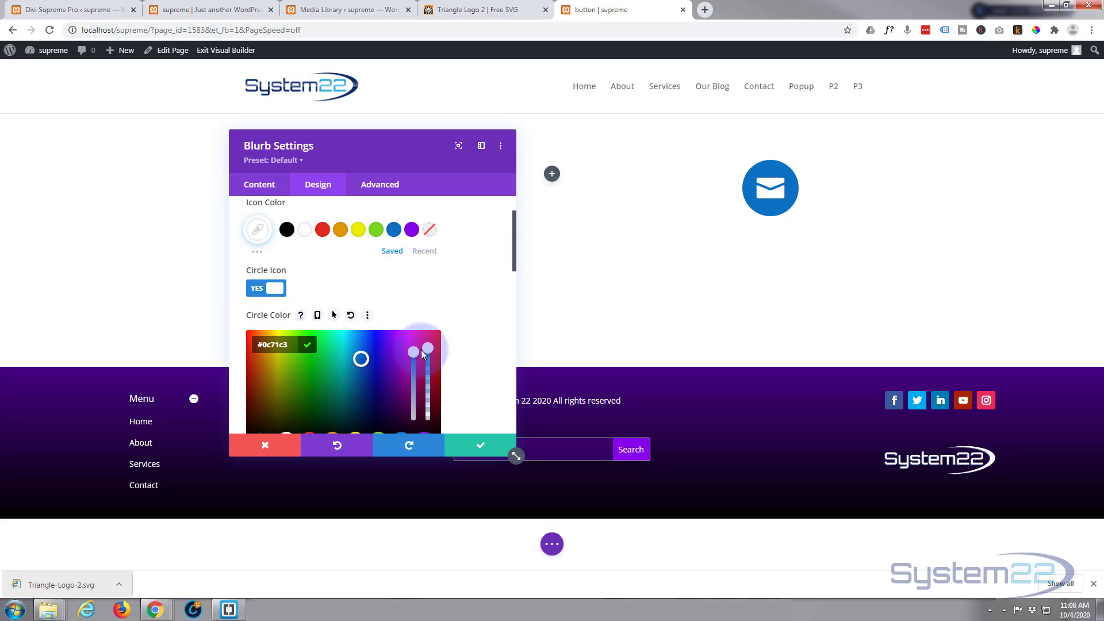
scroll(376, 335, "down", 2)
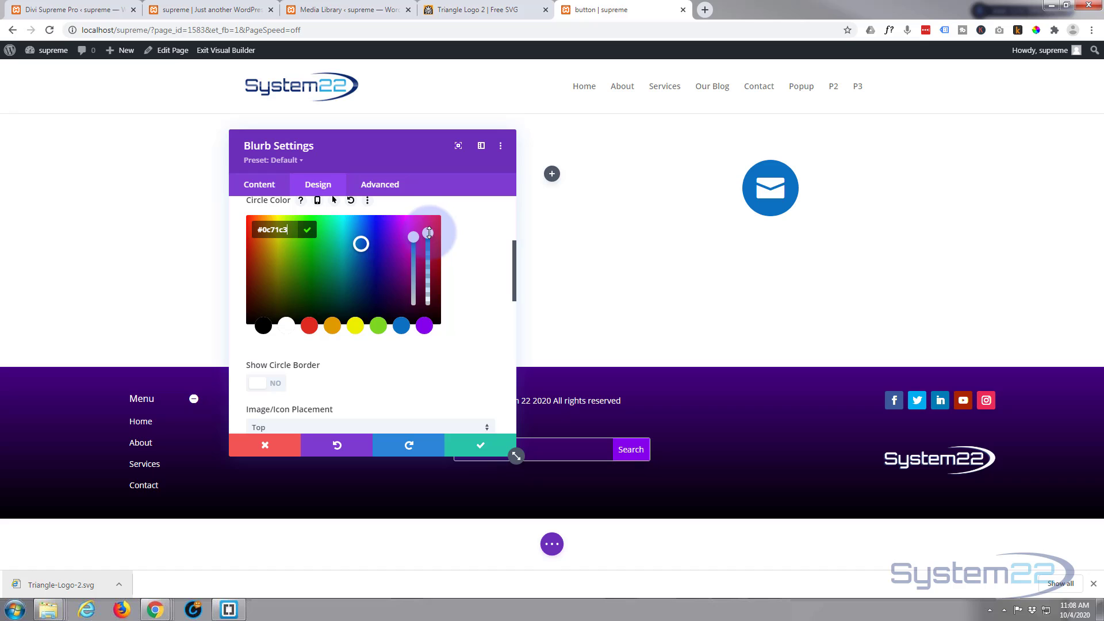
left_click_drag(426, 257, 424, 276)
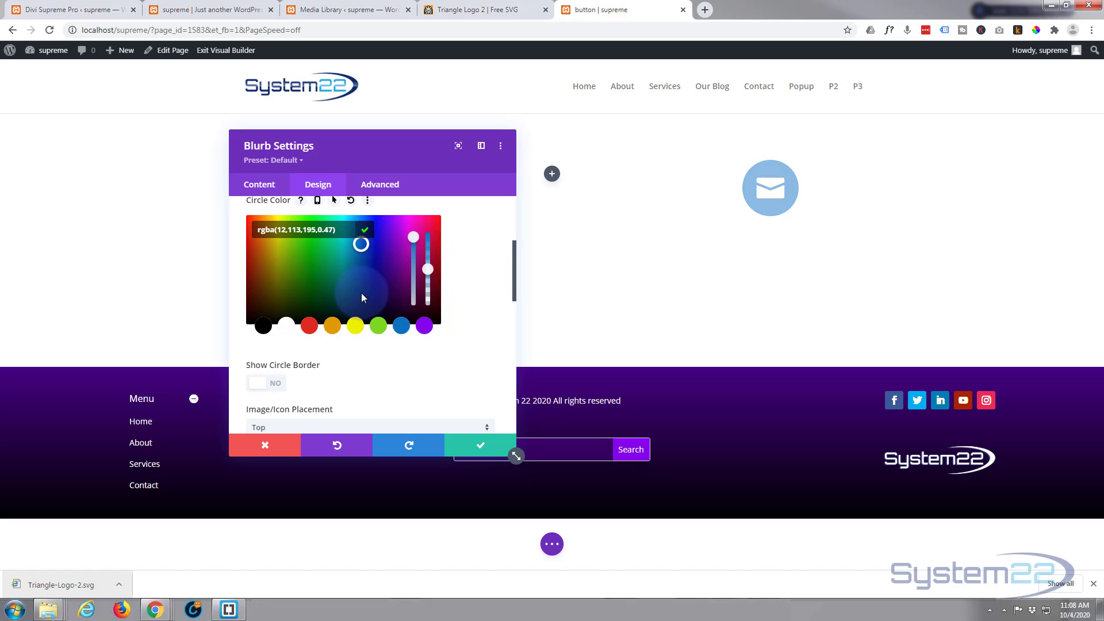
Show the circle border around the envelope icon and set its color to white
scroll(361, 296, "up", 2)
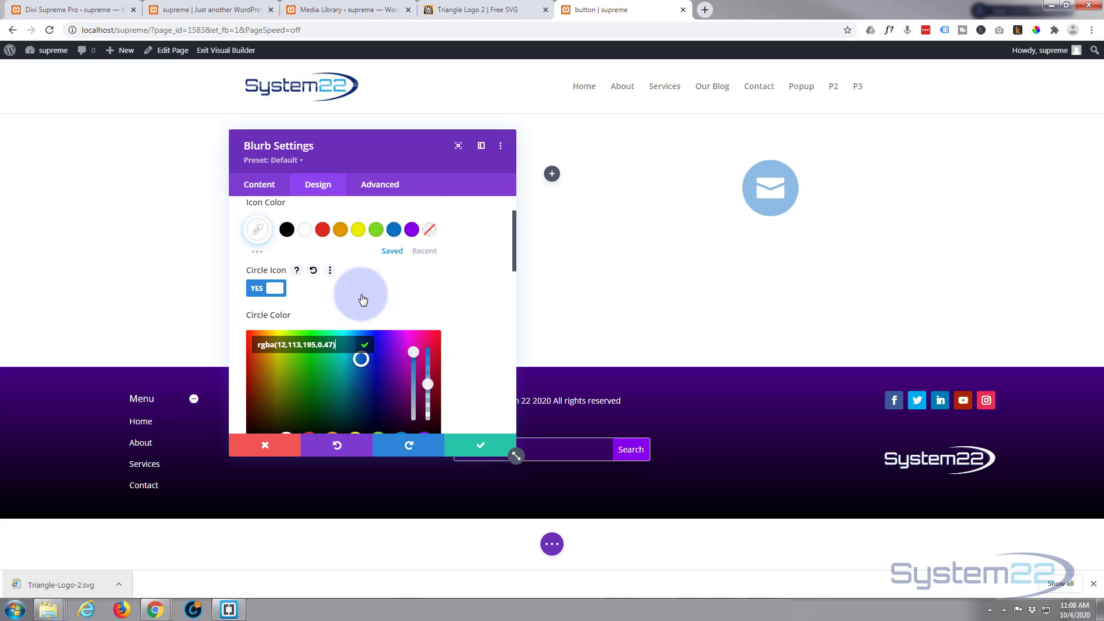
scroll(361, 294, "down", 3)
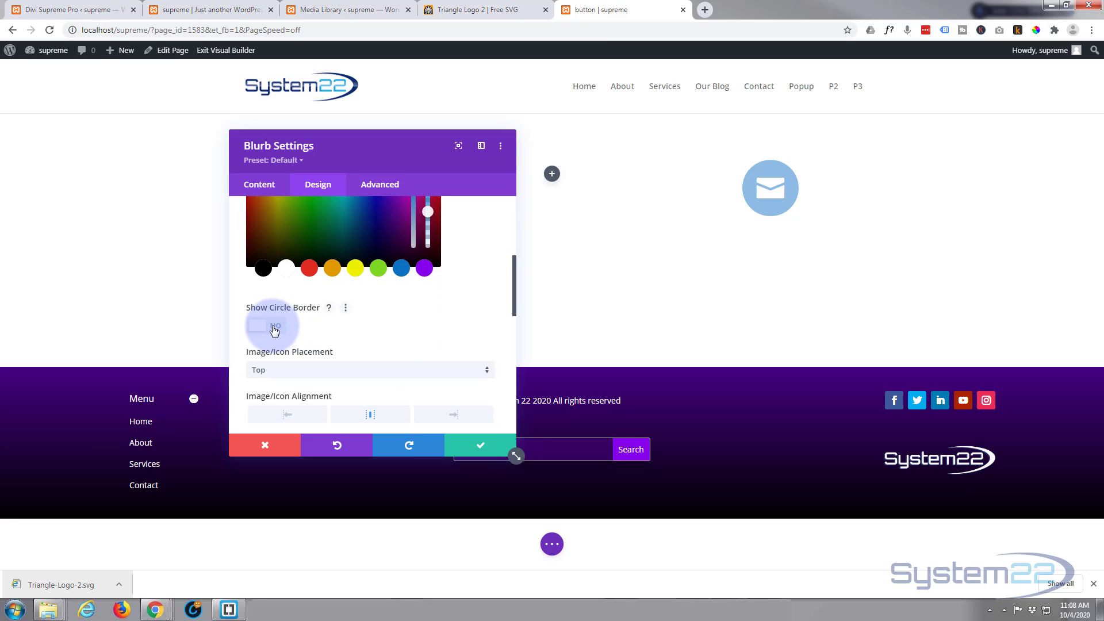
scroll(272, 326, "down", 2)
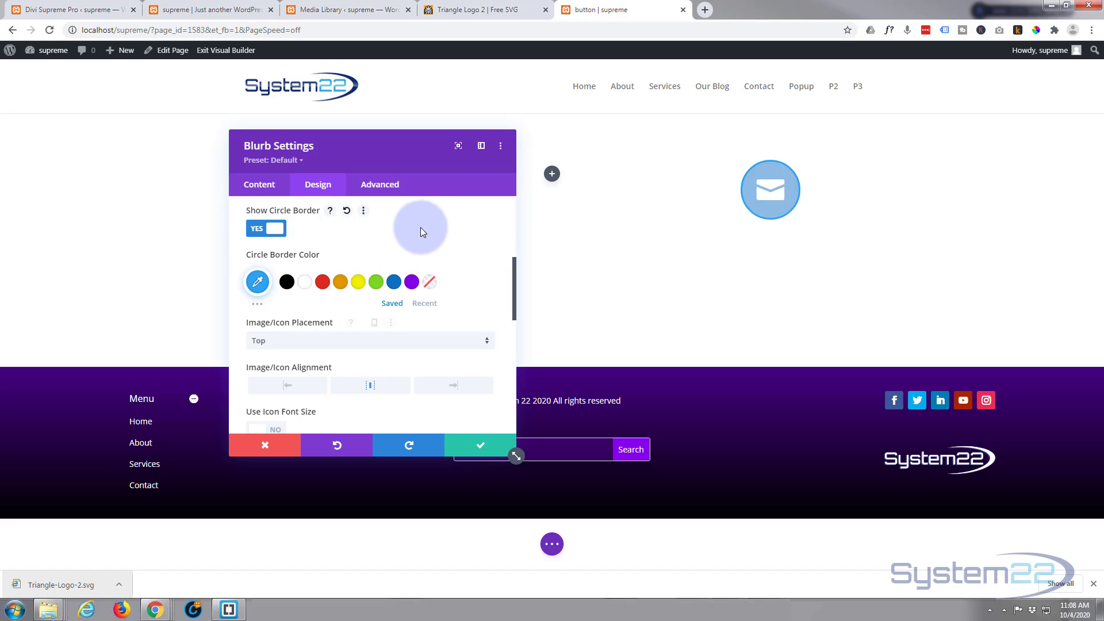
left_click(305, 282)
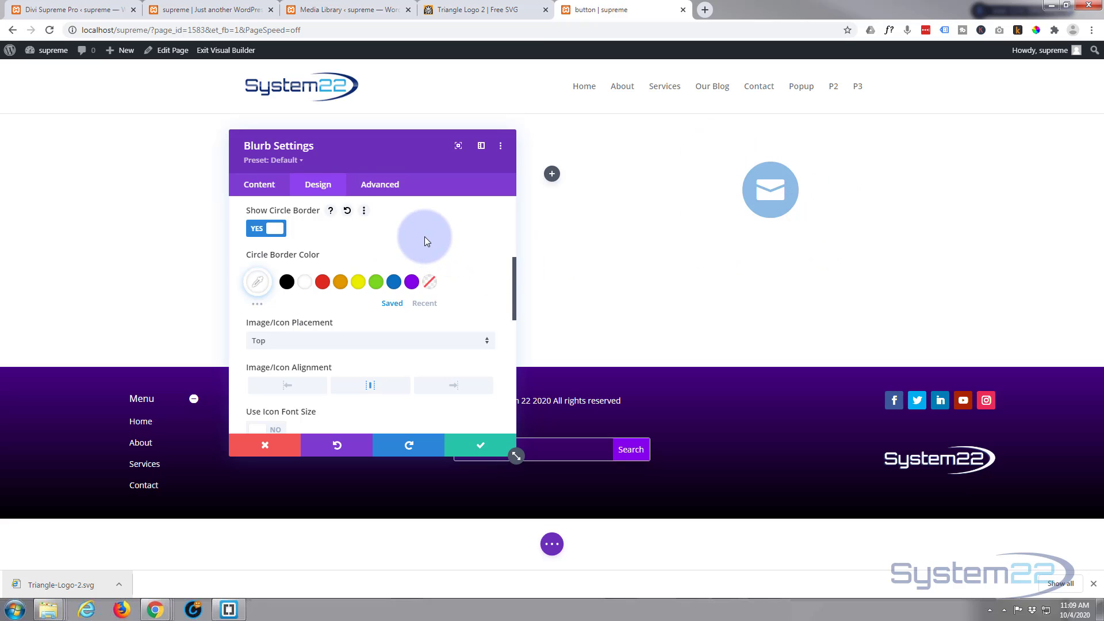
Set the blurb module's background color to black (#000000)
left_click(259, 184)
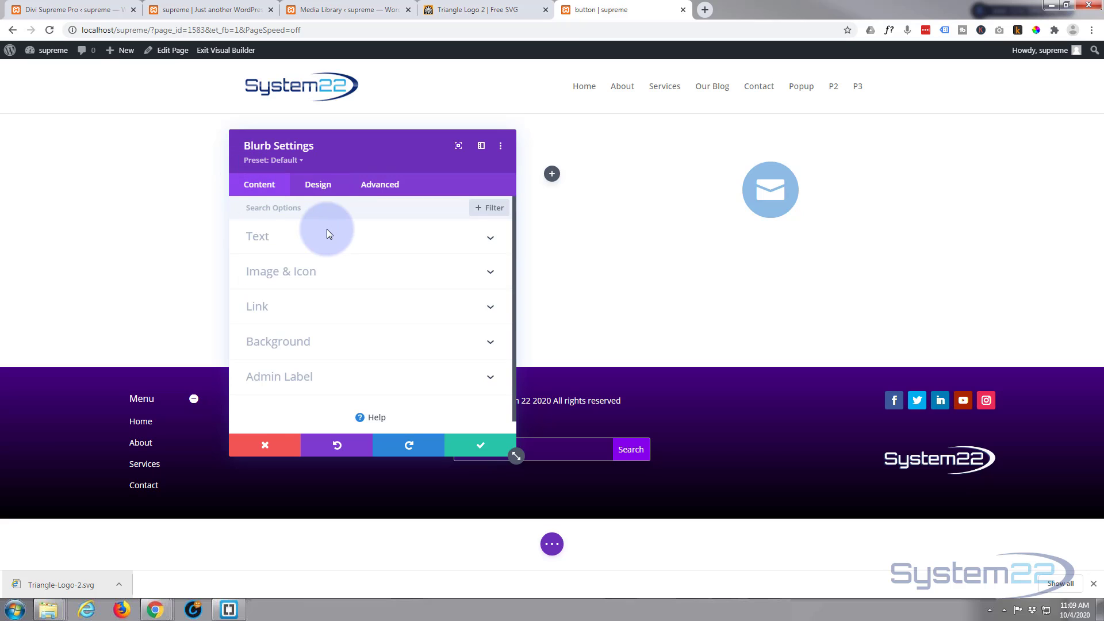
left_click(364, 342)
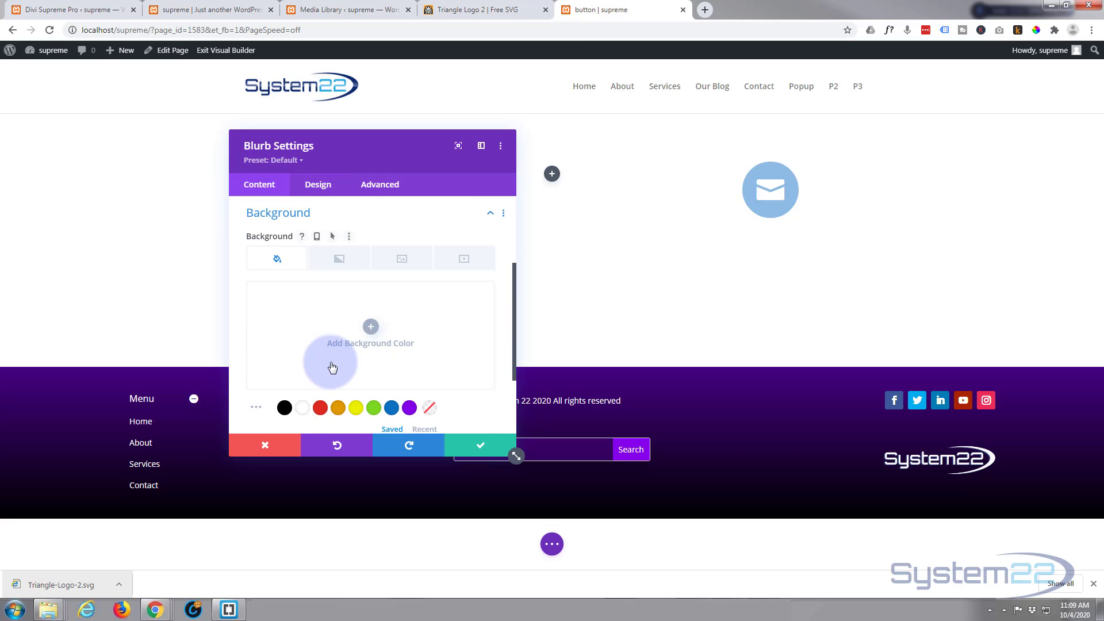
left_click(285, 408)
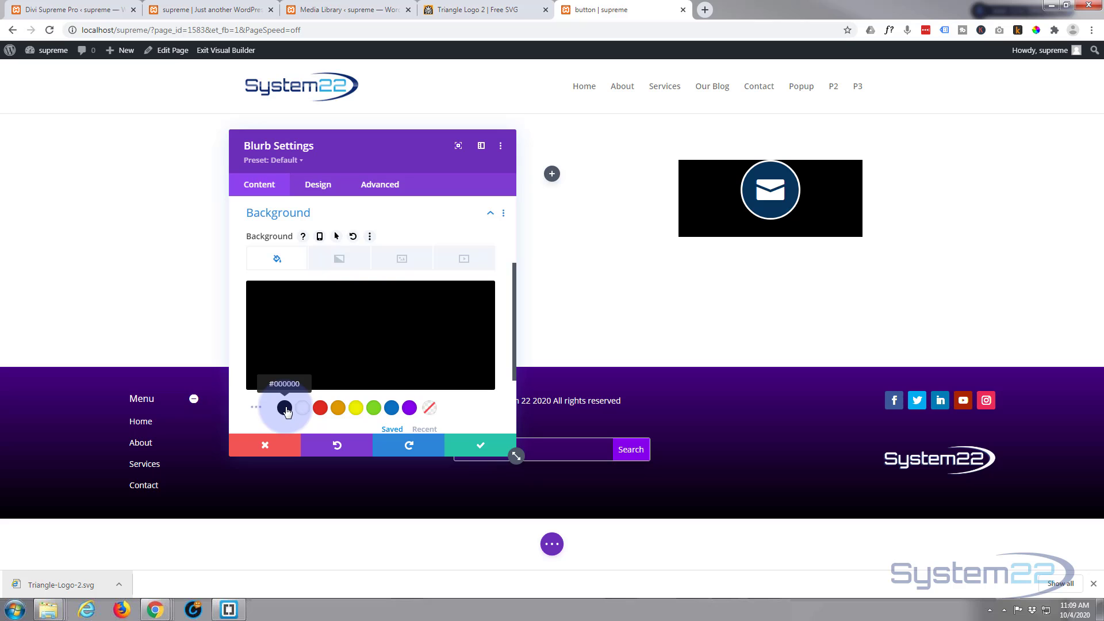
Size the blurb module to a width of 36% and a height of 112px
left_click(317, 187)
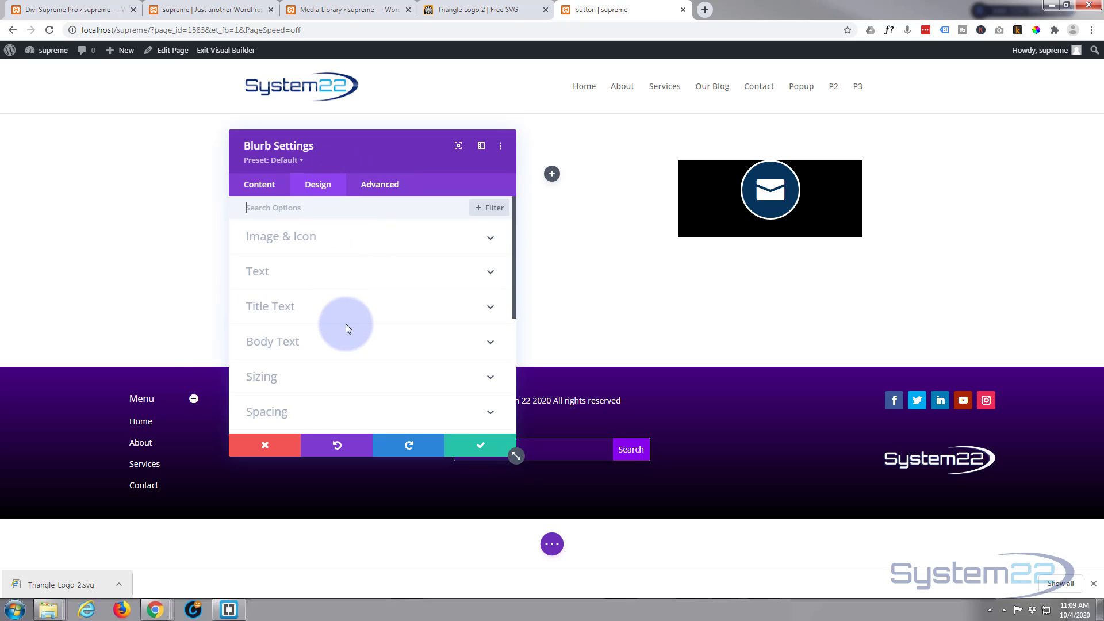
scroll(346, 329, "down", 2)
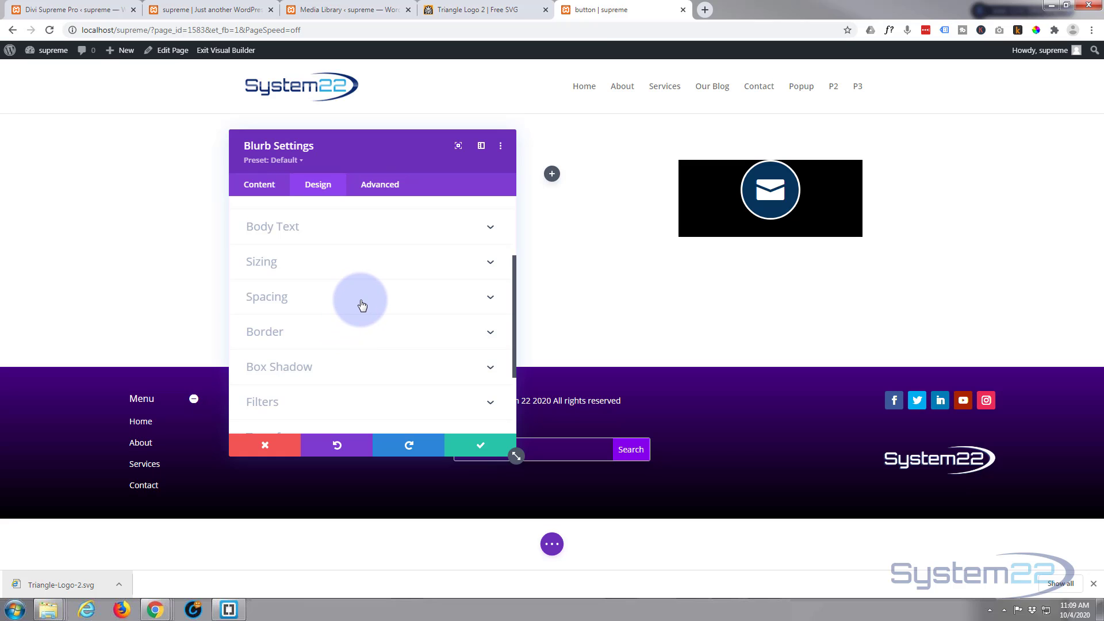
left_click(363, 305)
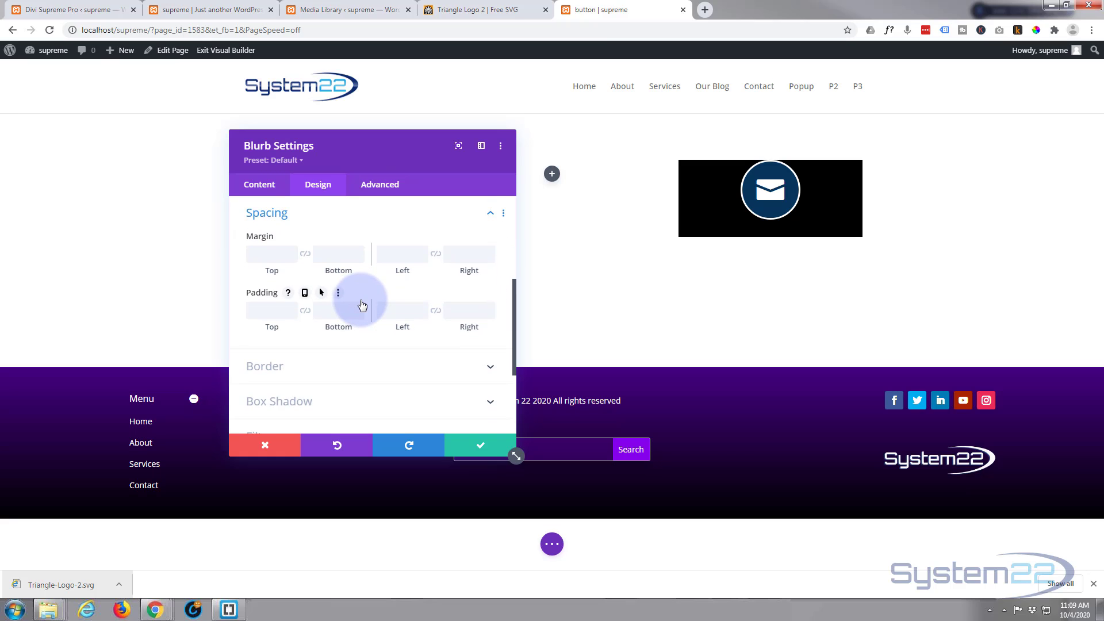
left_click(351, 221)
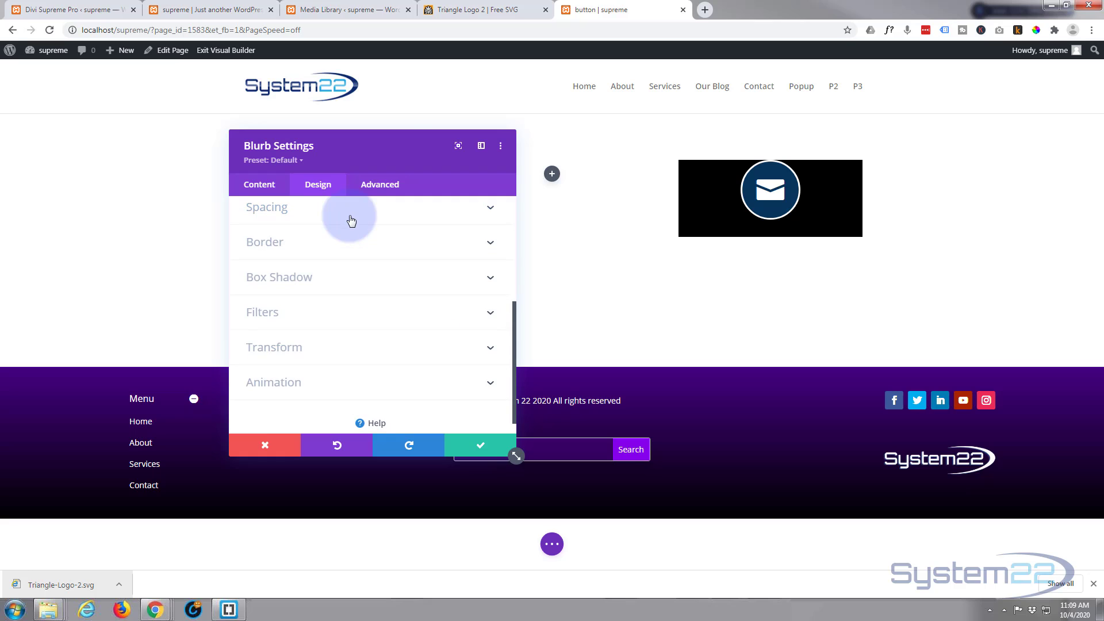
scroll(347, 240, "up", 2)
left_click(340, 237)
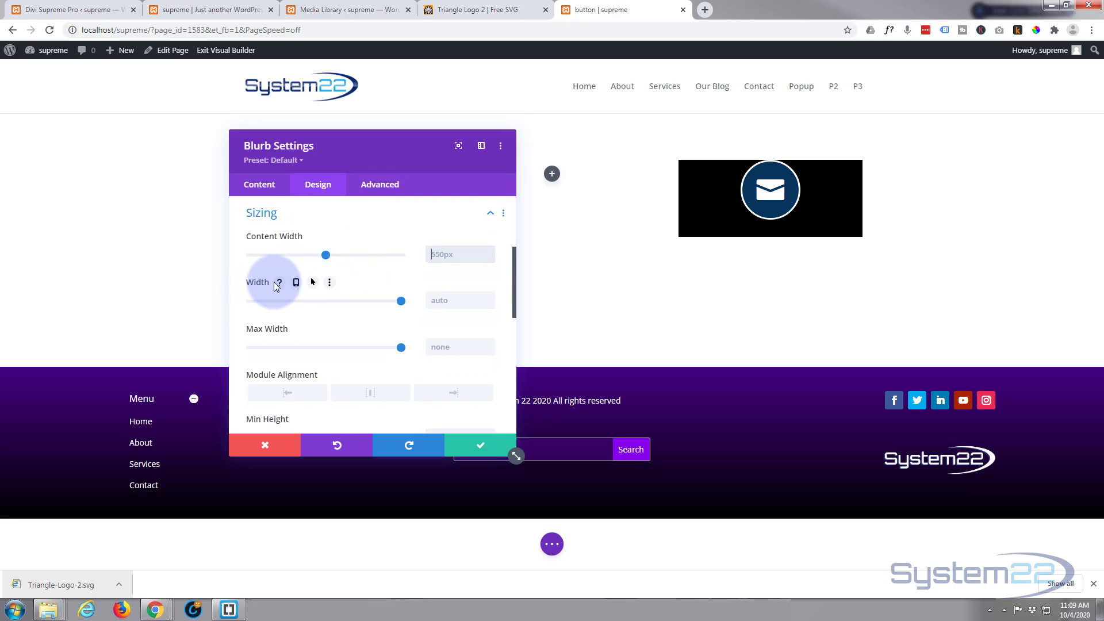
left_click_drag(401, 302, 305, 288)
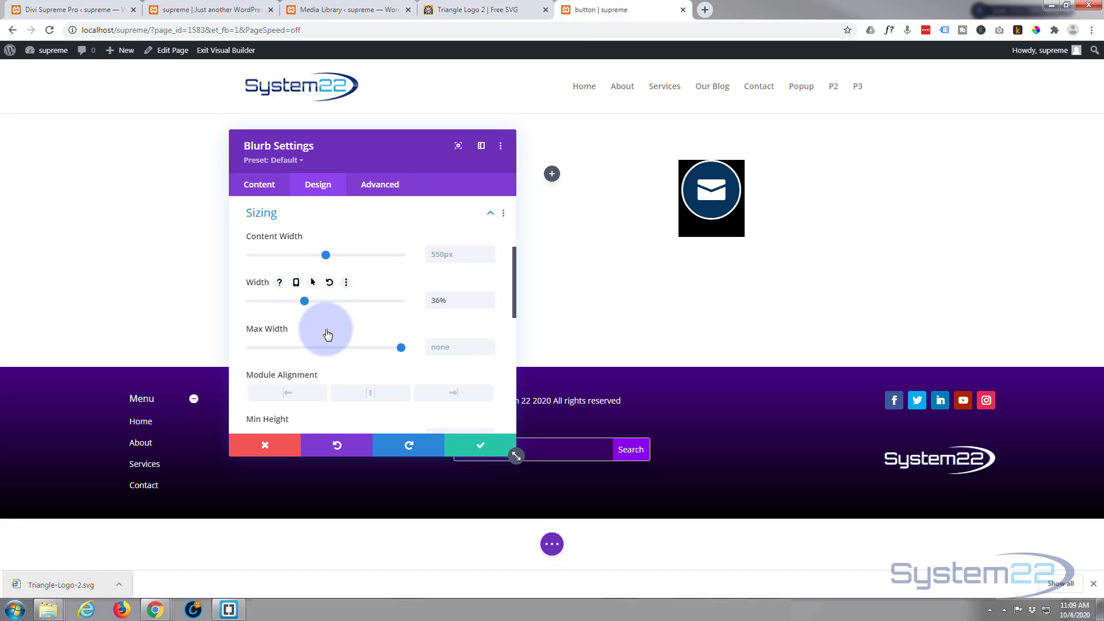
scroll(327, 327, "down", 2)
left_click(399, 368)
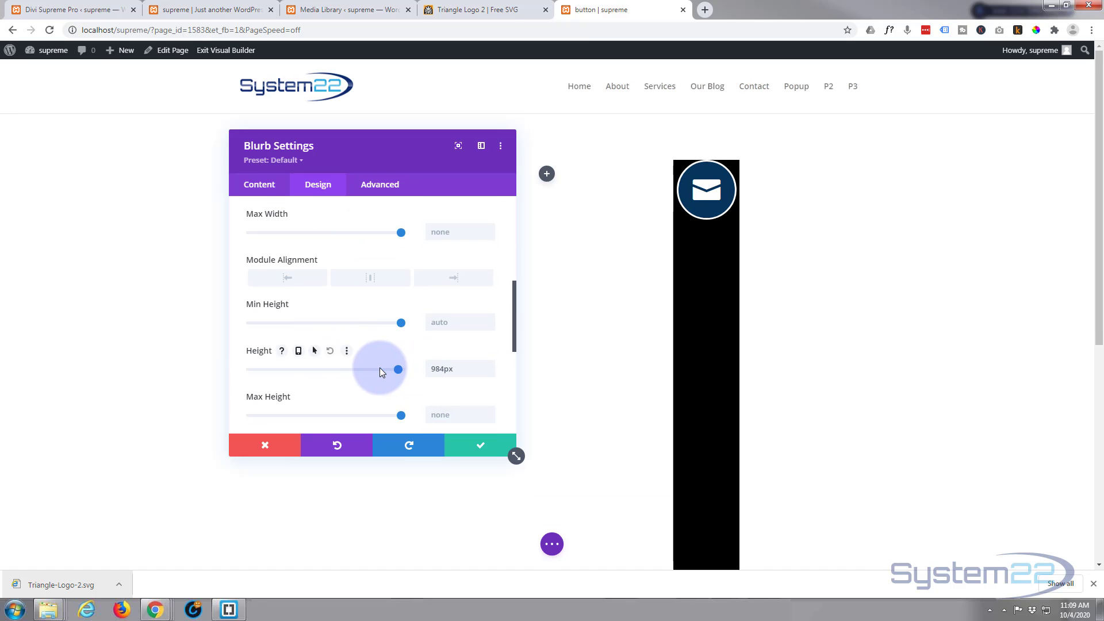
left_click_drag(305, 360, 254, 361)
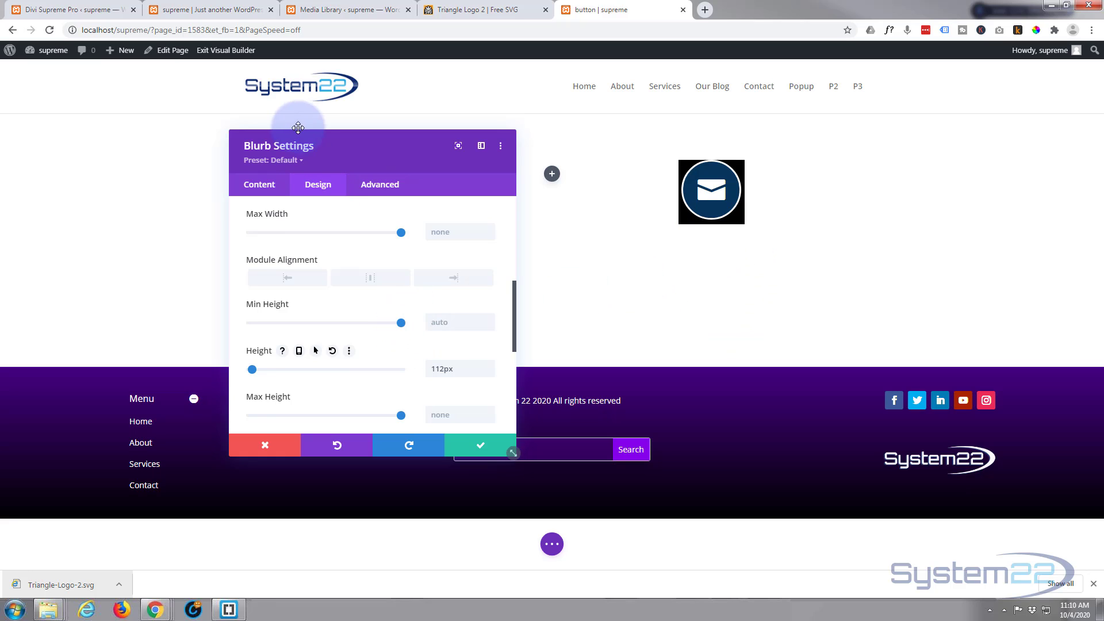
Make the blurb module's black background transparent
left_click(257, 189)
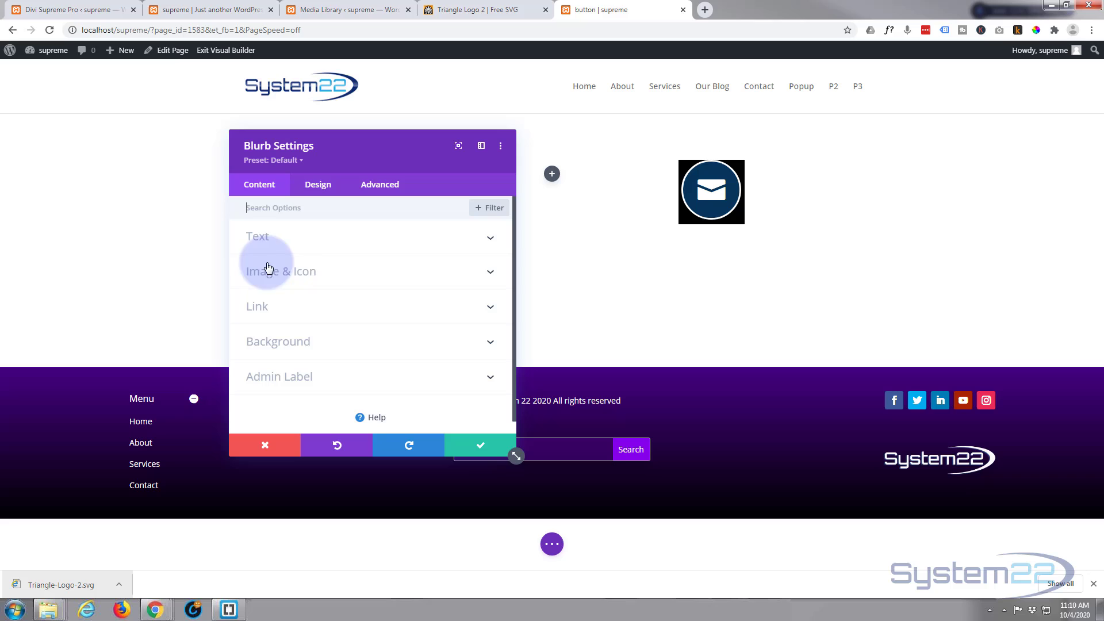
left_click(338, 340)
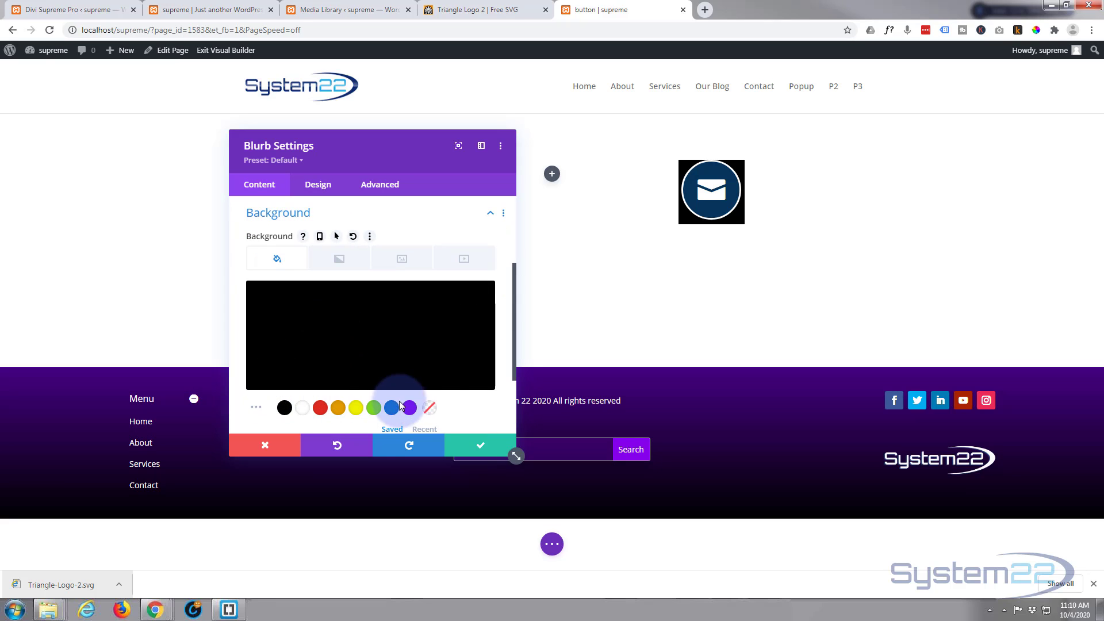
left_click(429, 409)
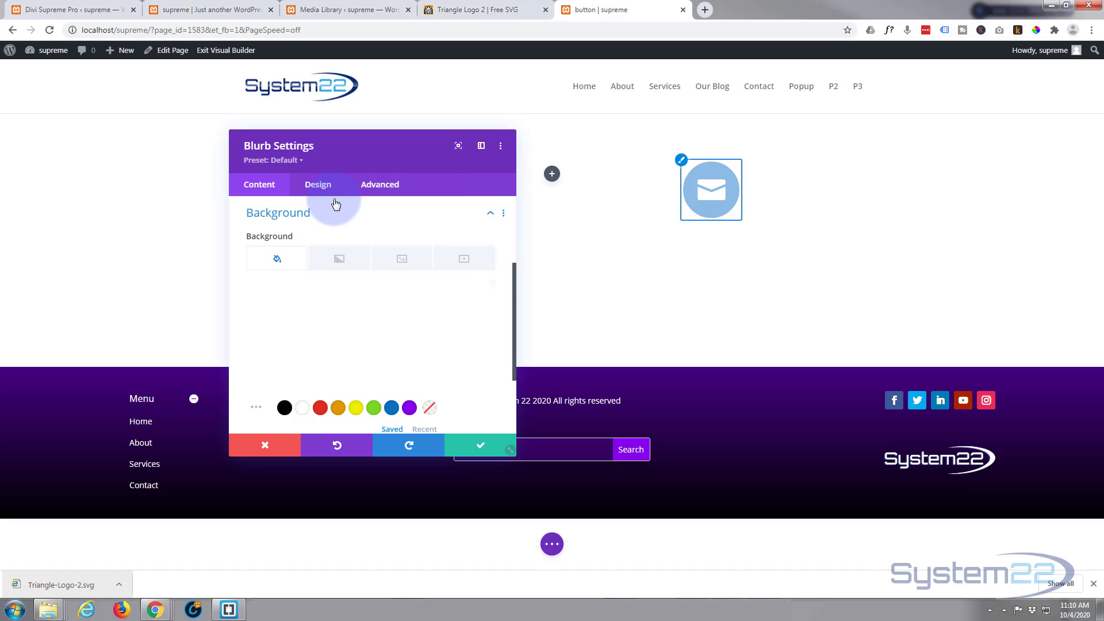
Enable the Use Popup option in the blurb's advanced visibility settings
left_click(378, 185)
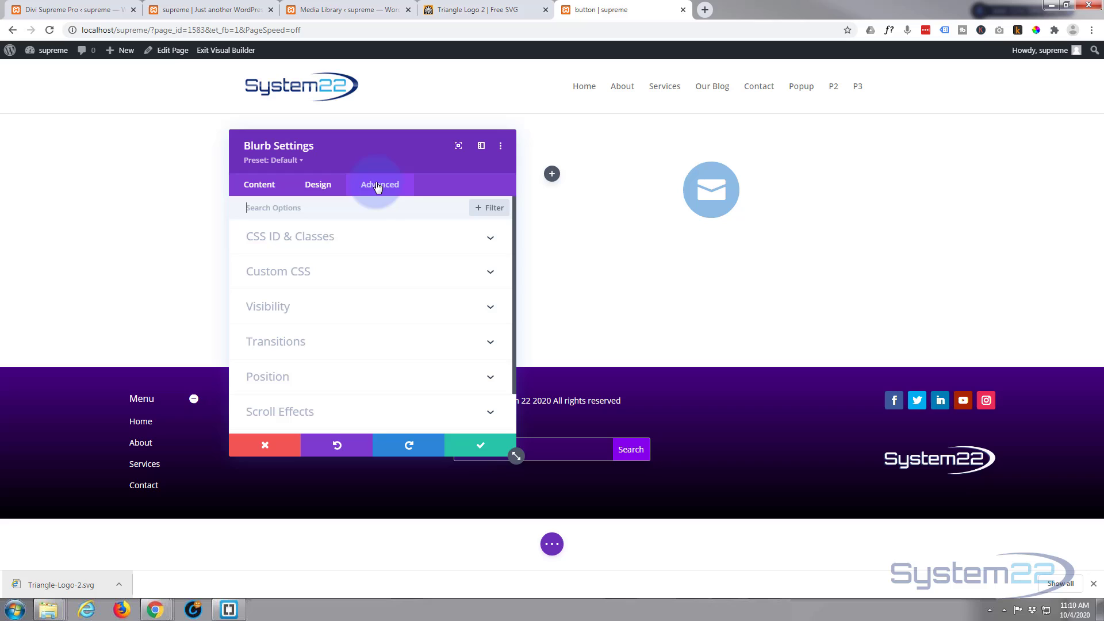
left_click(357, 305)
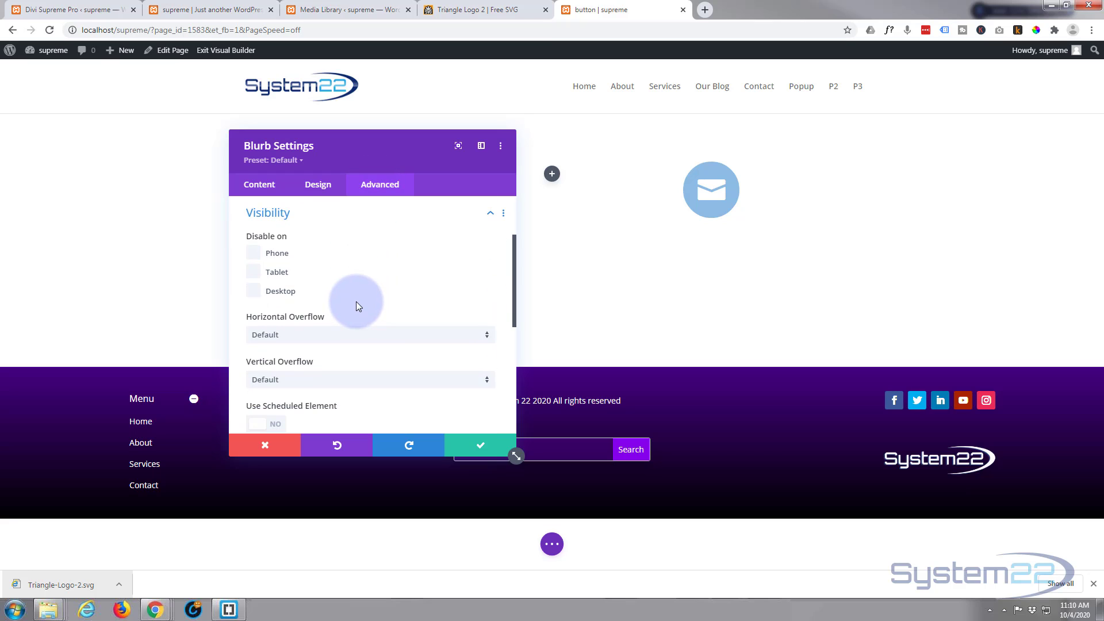
scroll(356, 305, "down", 2)
scroll(356, 305, "down", 1)
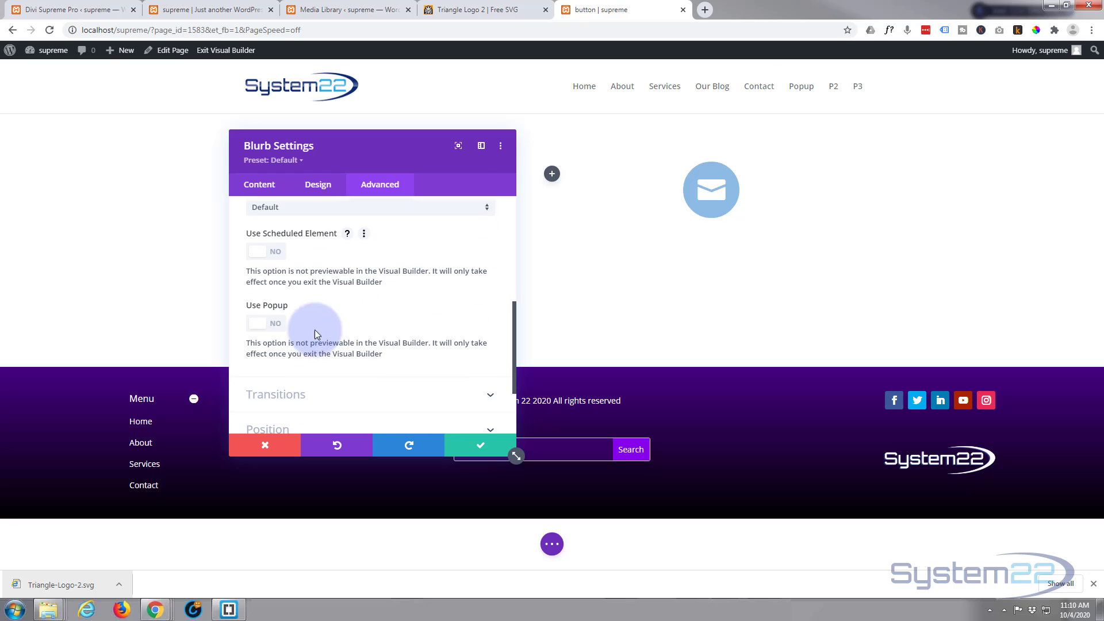
left_click(273, 325)
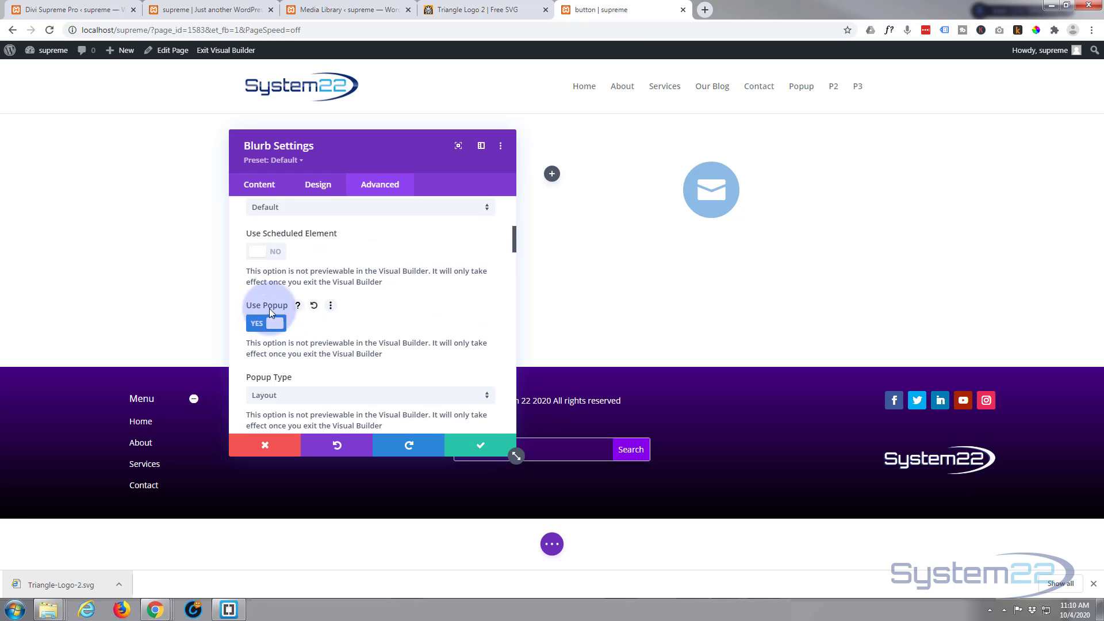
Check the Enable Divi Popup setting in Divi Supreme Pro, and choose popct as the blurb's Divi Library popup
left_click(52, 10)
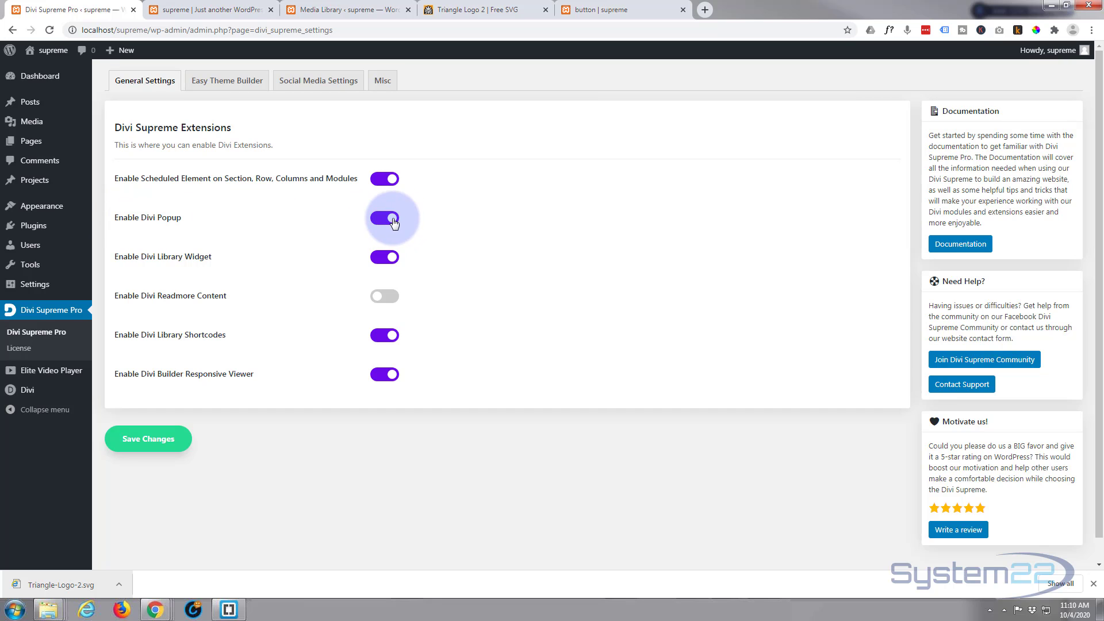
left_click(594, 10)
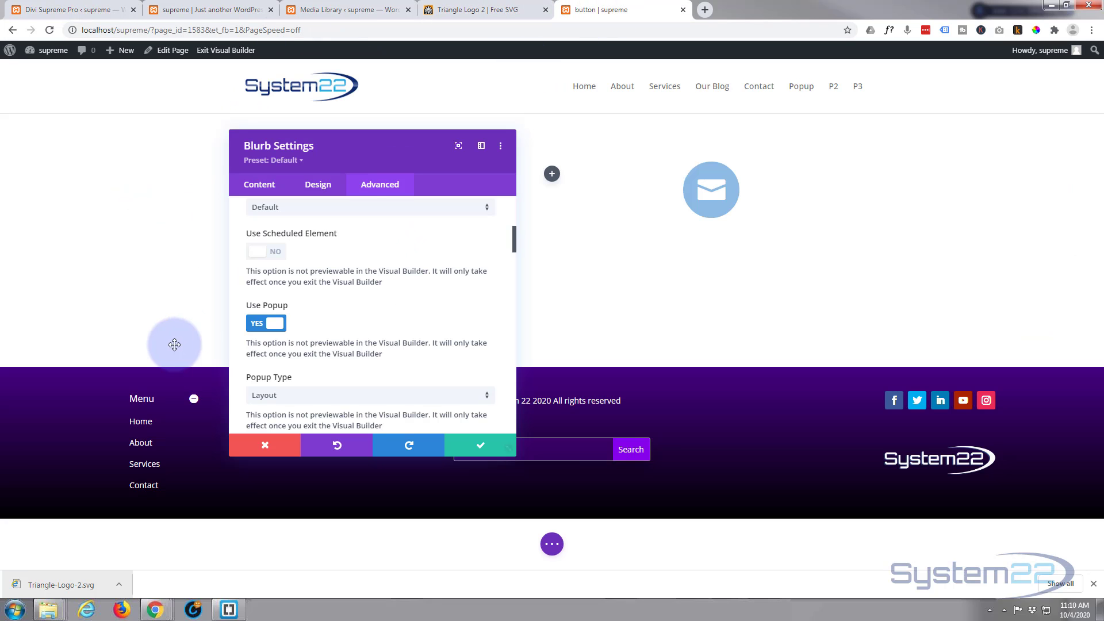
scroll(330, 323, "down", 1)
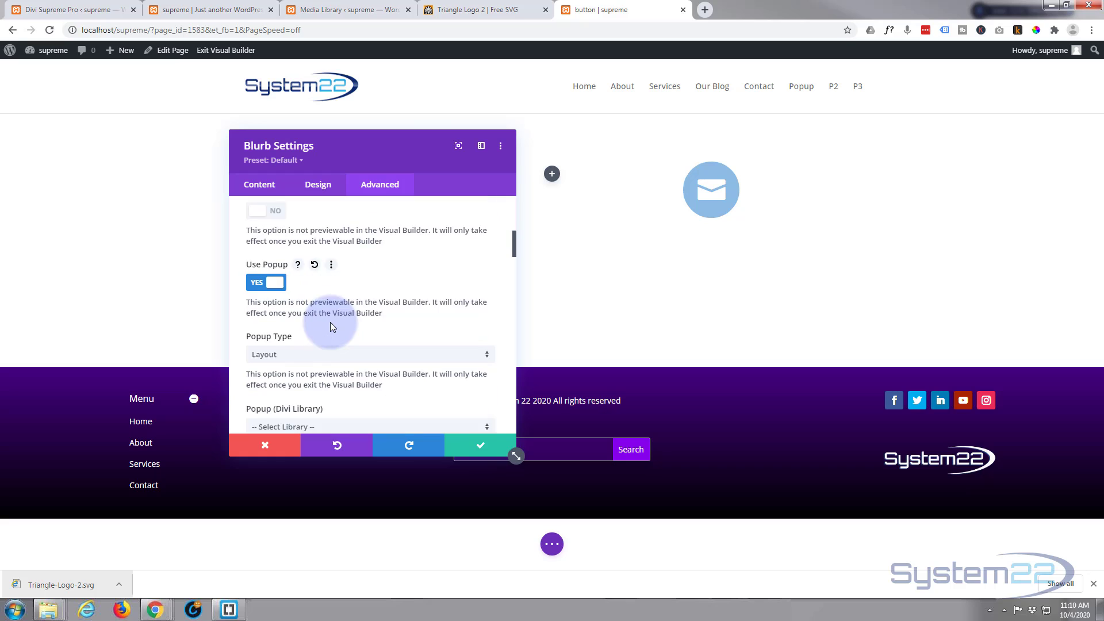
scroll(330, 322, "down", 2)
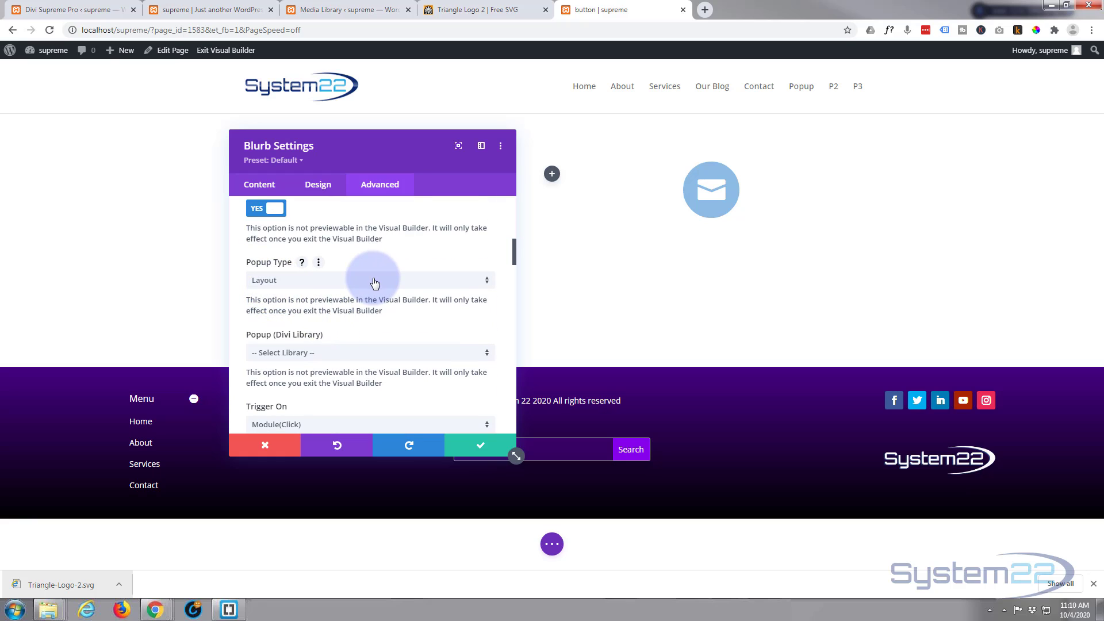
scroll(373, 283, "down", 1)
left_click(351, 297)
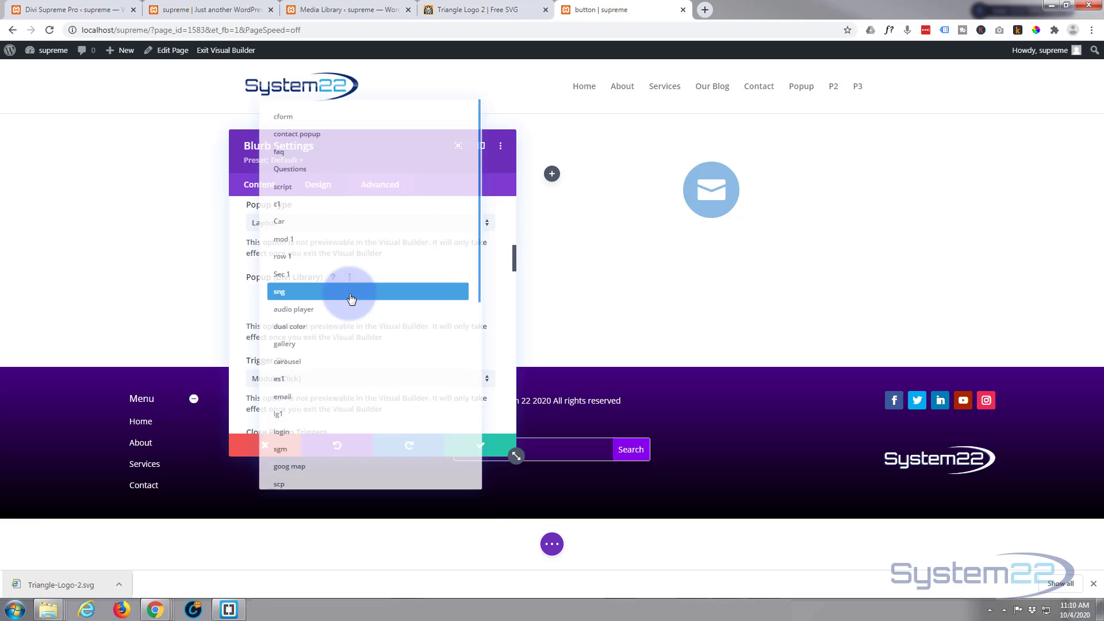
scroll(326, 371, "down", 5)
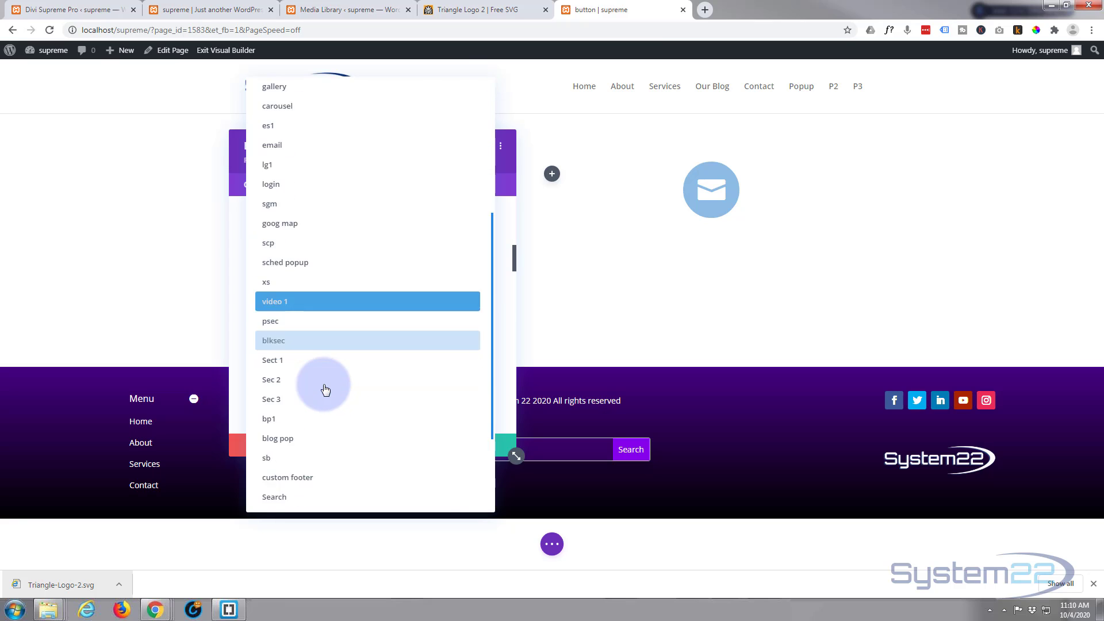
scroll(325, 389, "down", 3)
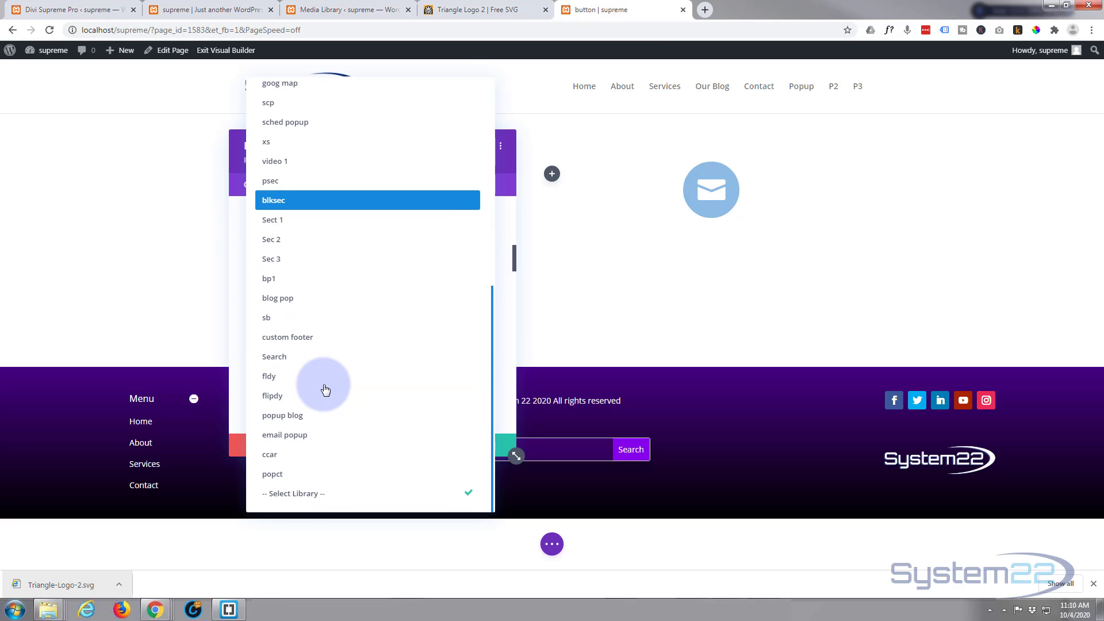
left_click(272, 479)
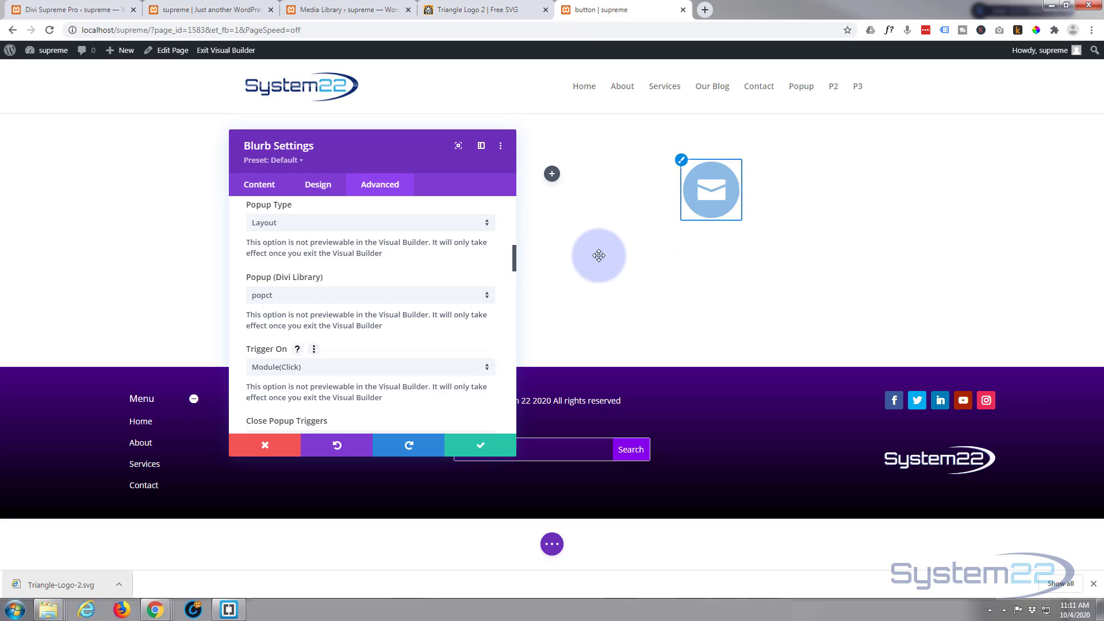
Set the popup's entrance animation to Fade In Left Big and its exit animation to Slide Out Down
scroll(400, 328, "down", 3)
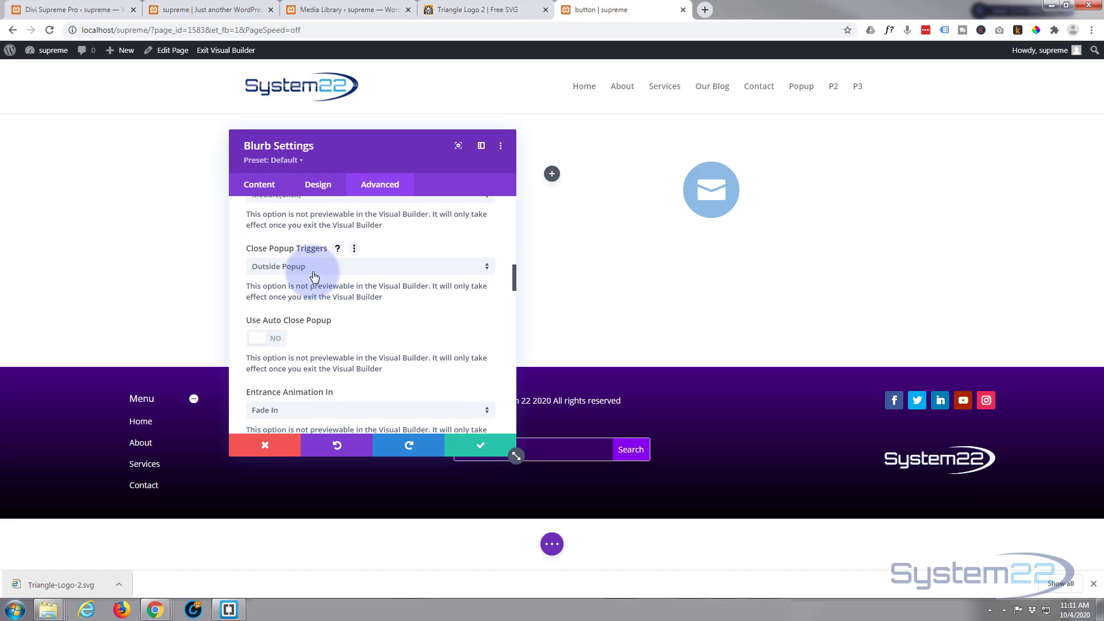
scroll(313, 276, "down", 1)
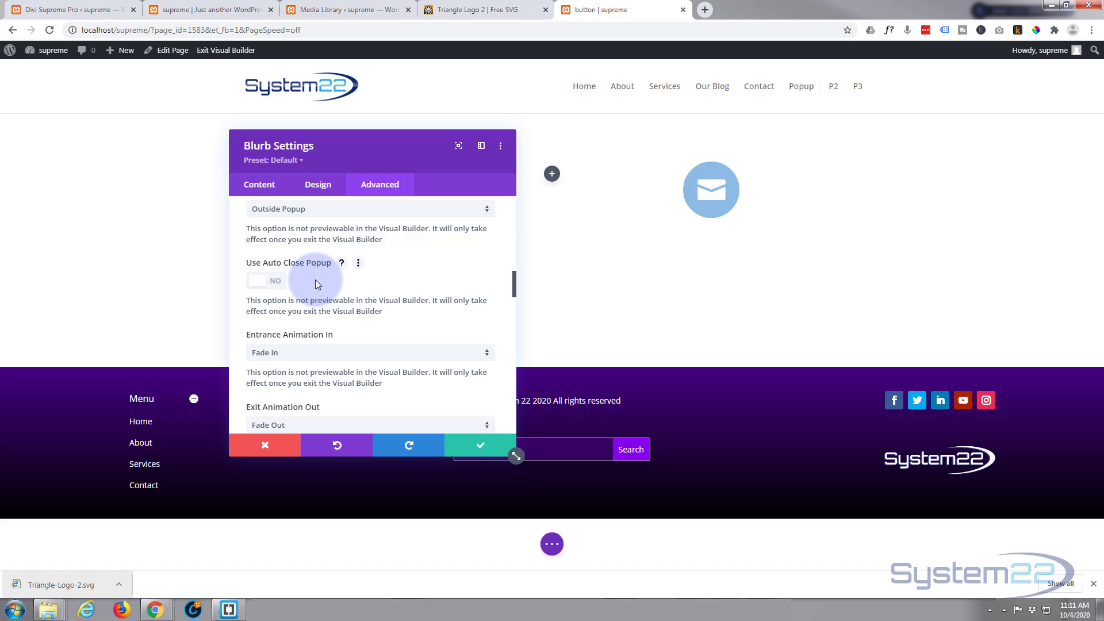
scroll(315, 278, "down", 2)
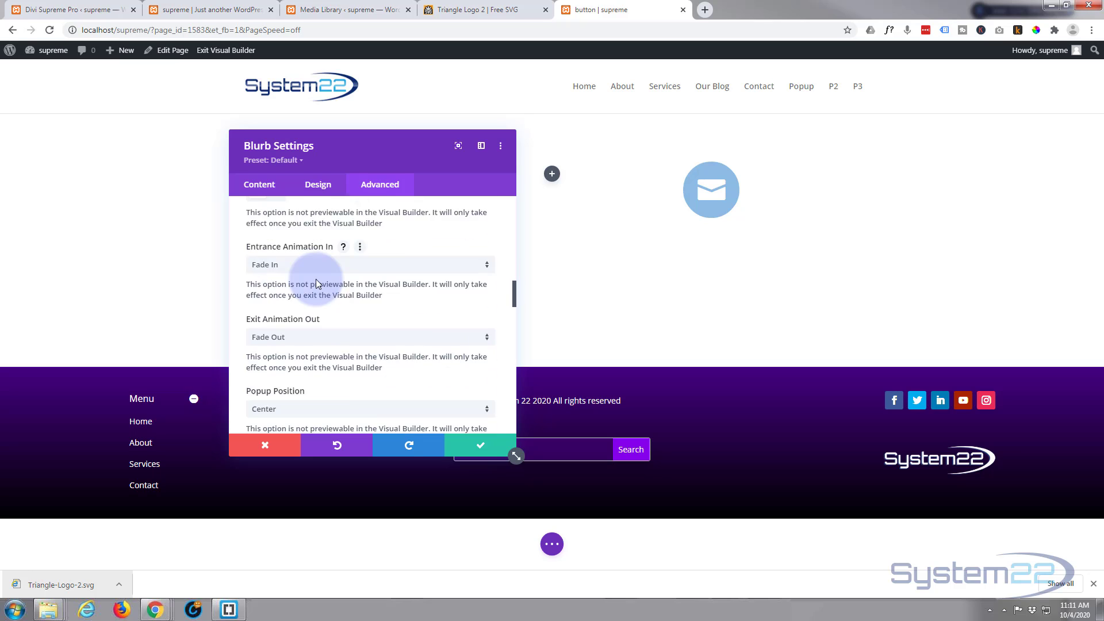
left_click(320, 240)
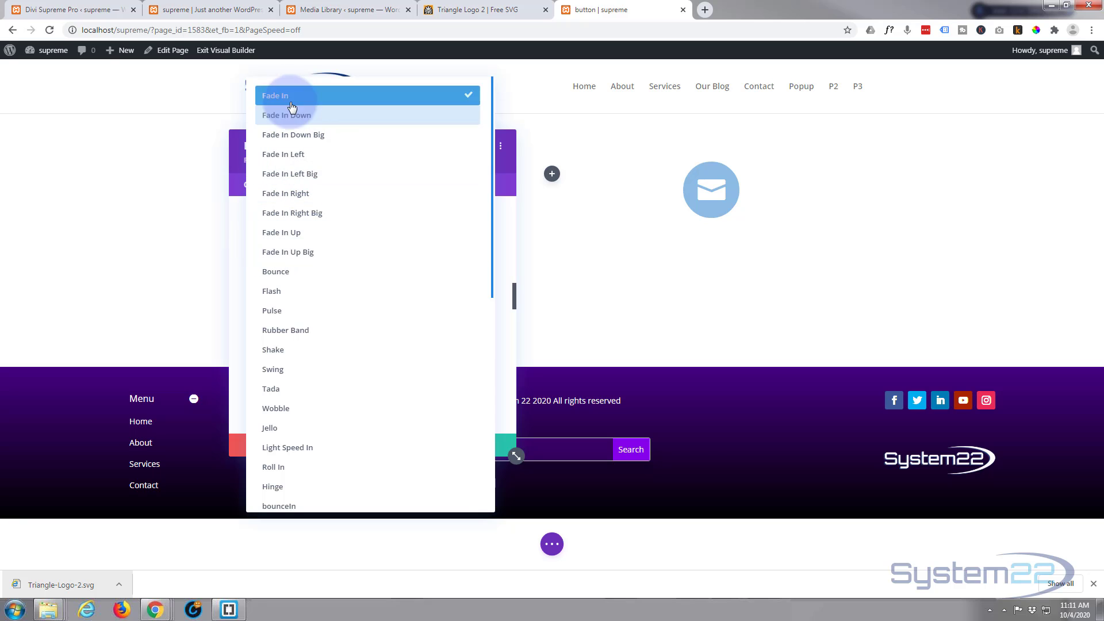
left_click(305, 174)
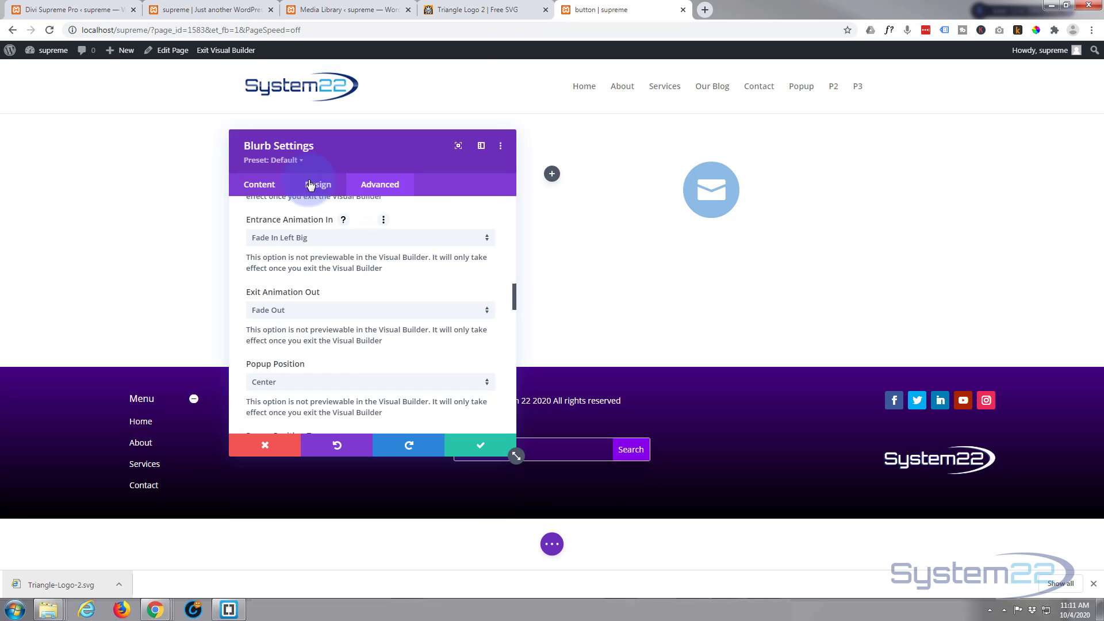
left_click(334, 313)
scroll(331, 306, "down", 2)
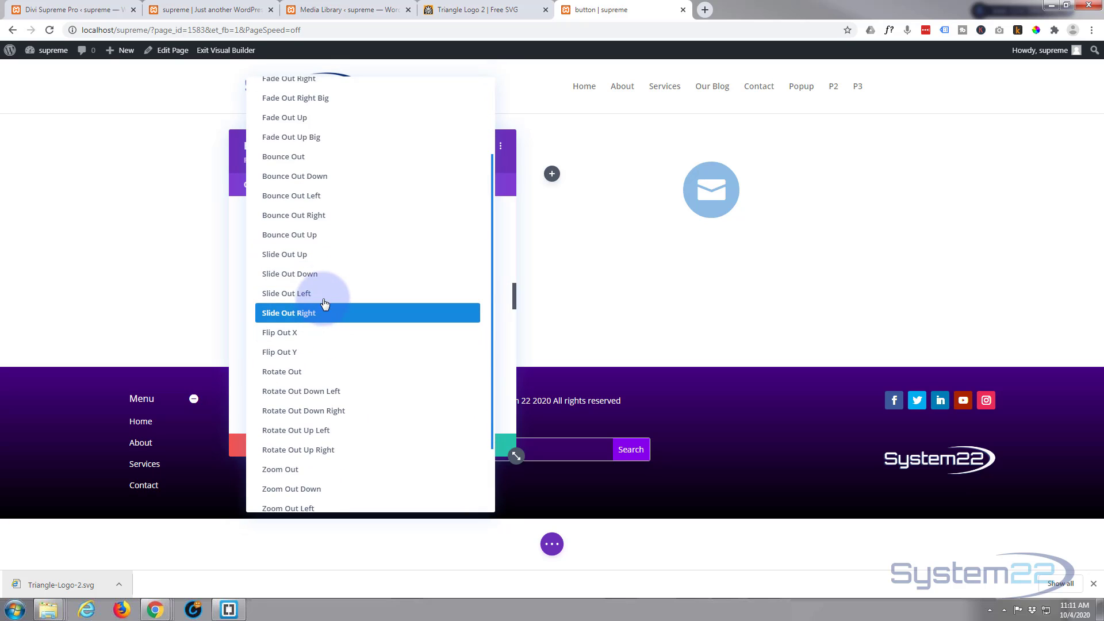
left_click(325, 277)
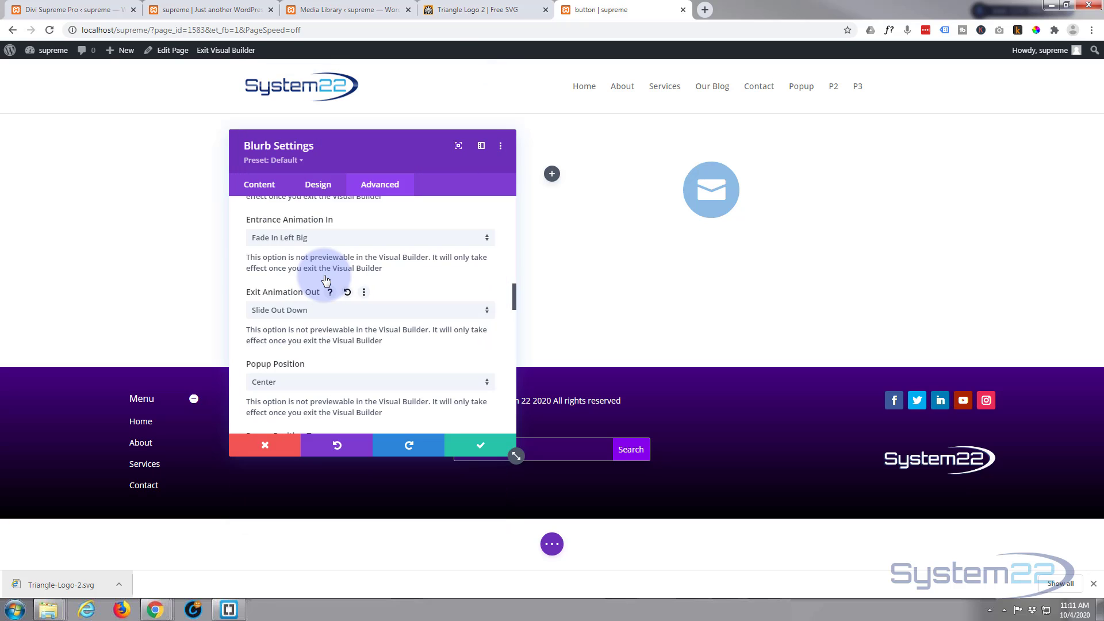
Review the popup's position, fullwidth, per-device max width, overlay, and close button placement, size and icon settings
scroll(348, 338, "down", 1)
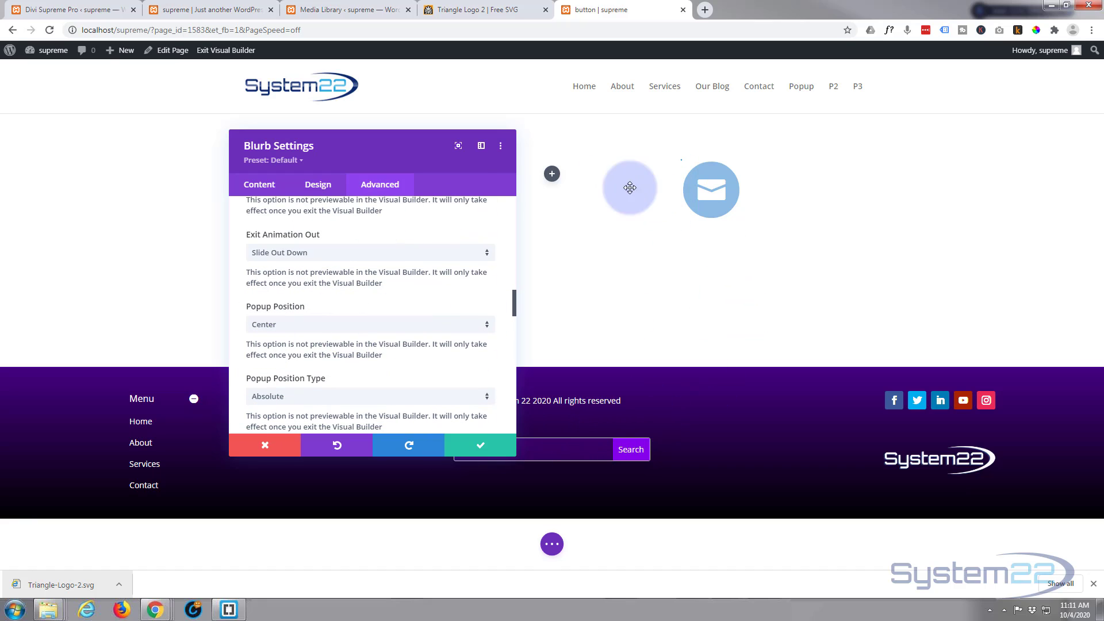
scroll(422, 300, "down", 1)
scroll(423, 296, "down", 2)
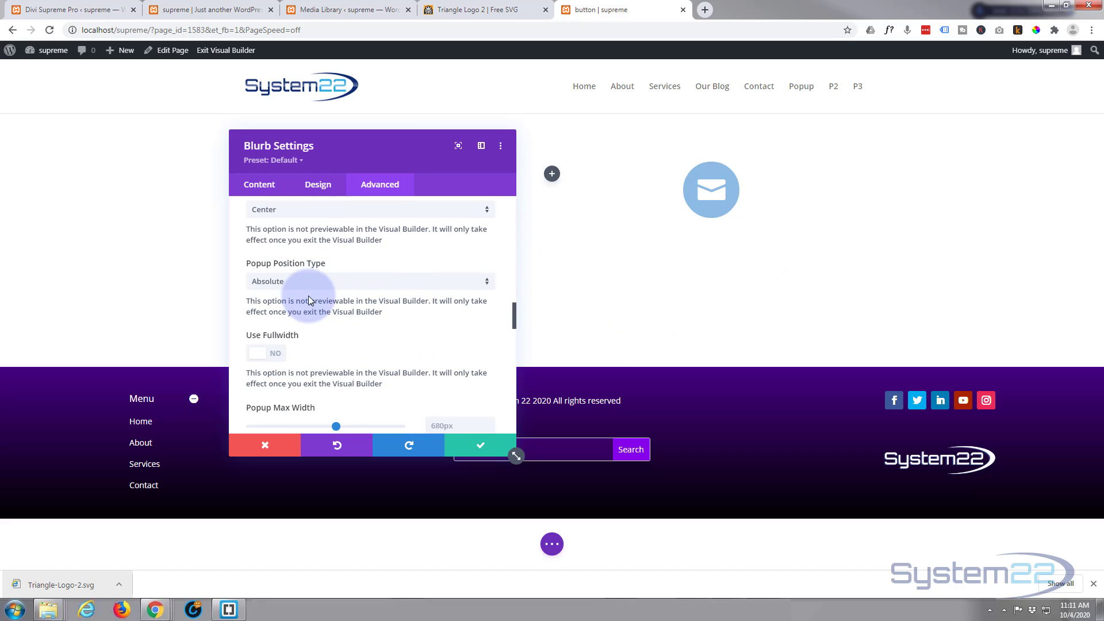
scroll(320, 286, "down", 1)
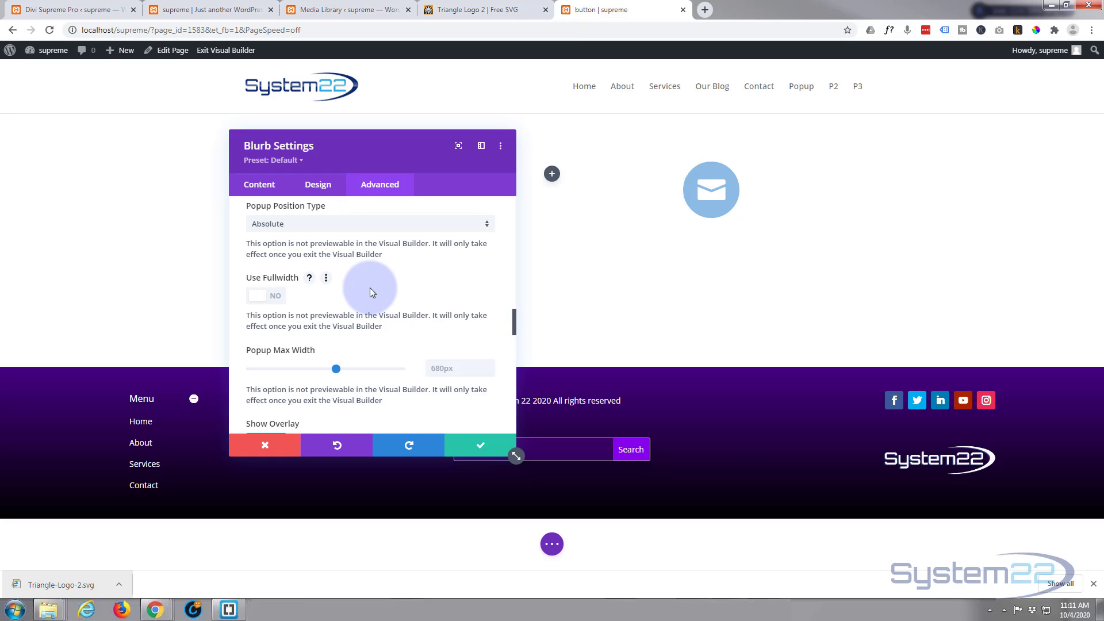
scroll(370, 286, "down", 2)
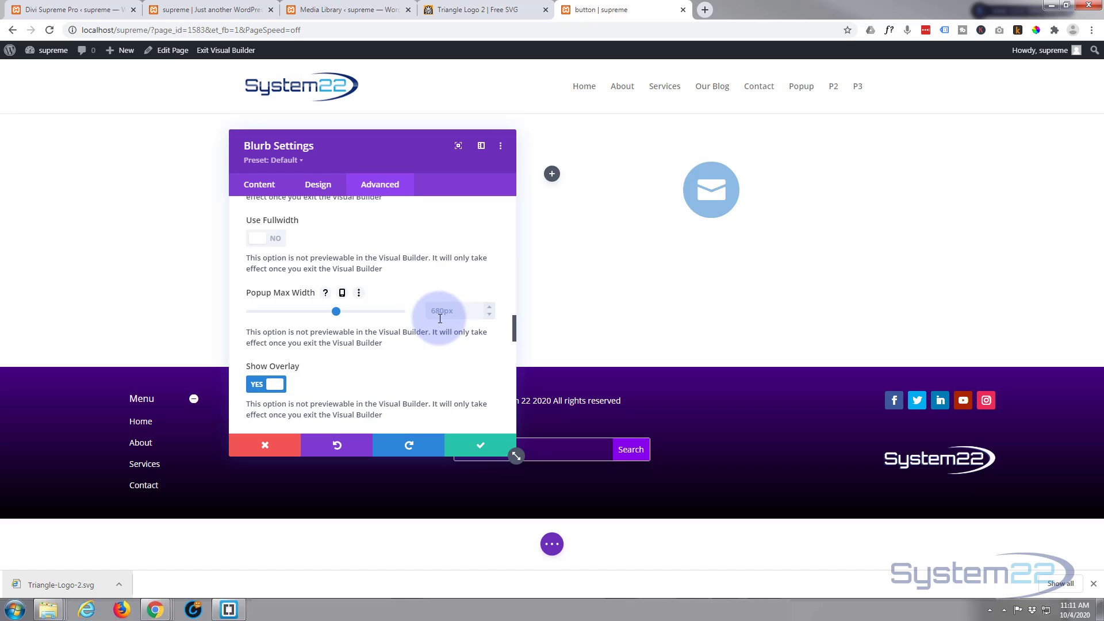
left_click(343, 295)
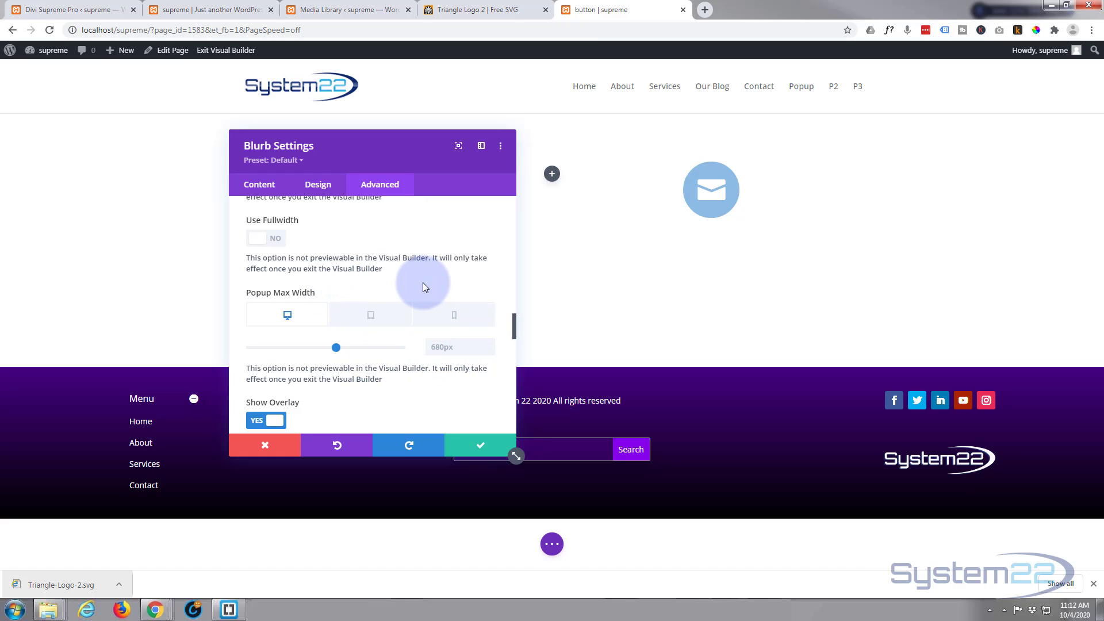
scroll(422, 286, "down", 3)
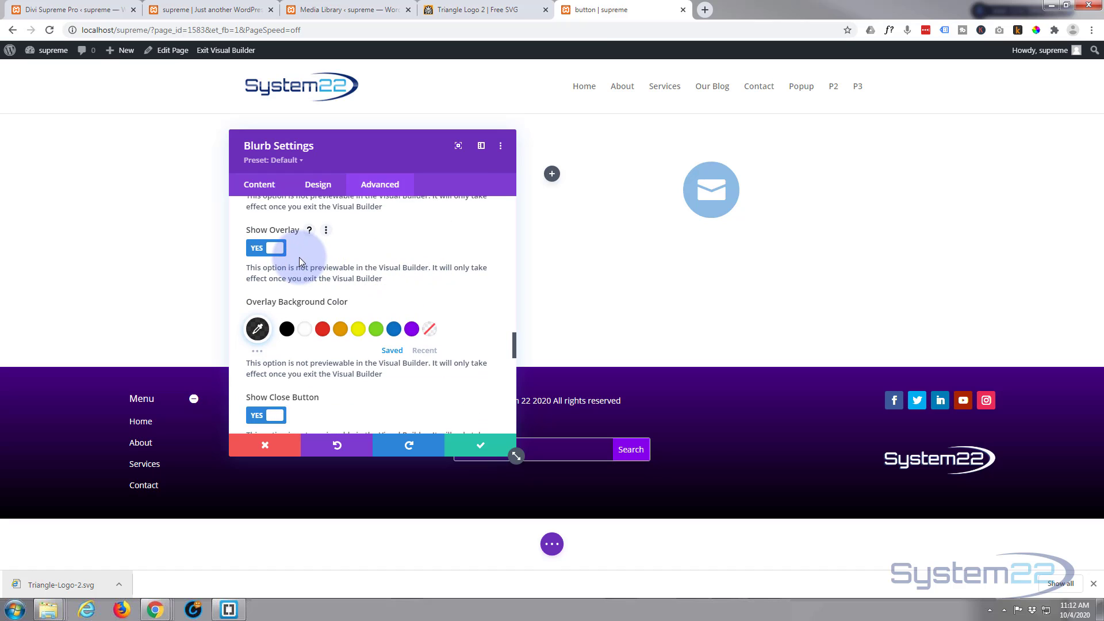
scroll(336, 253, "down", 1)
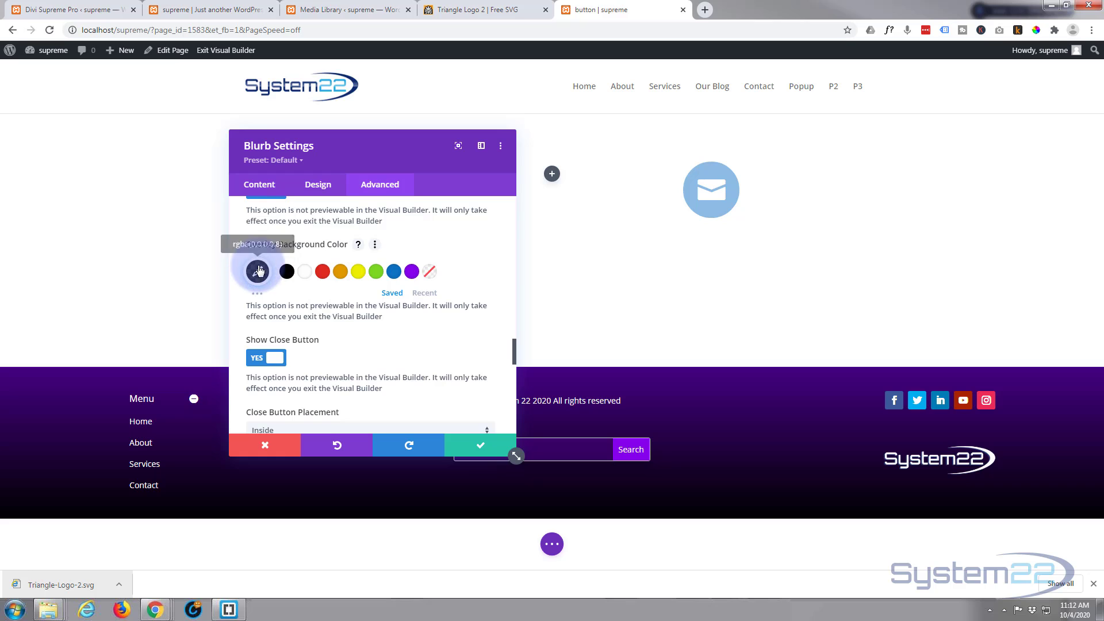
scroll(334, 315, "down", 2)
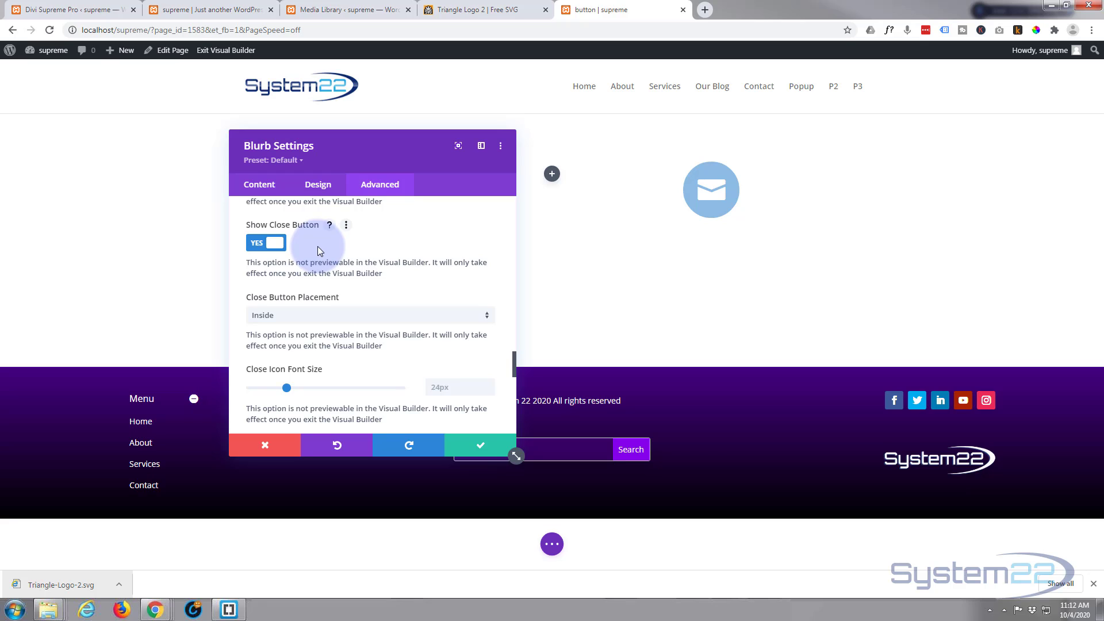
scroll(318, 246, "down", 1)
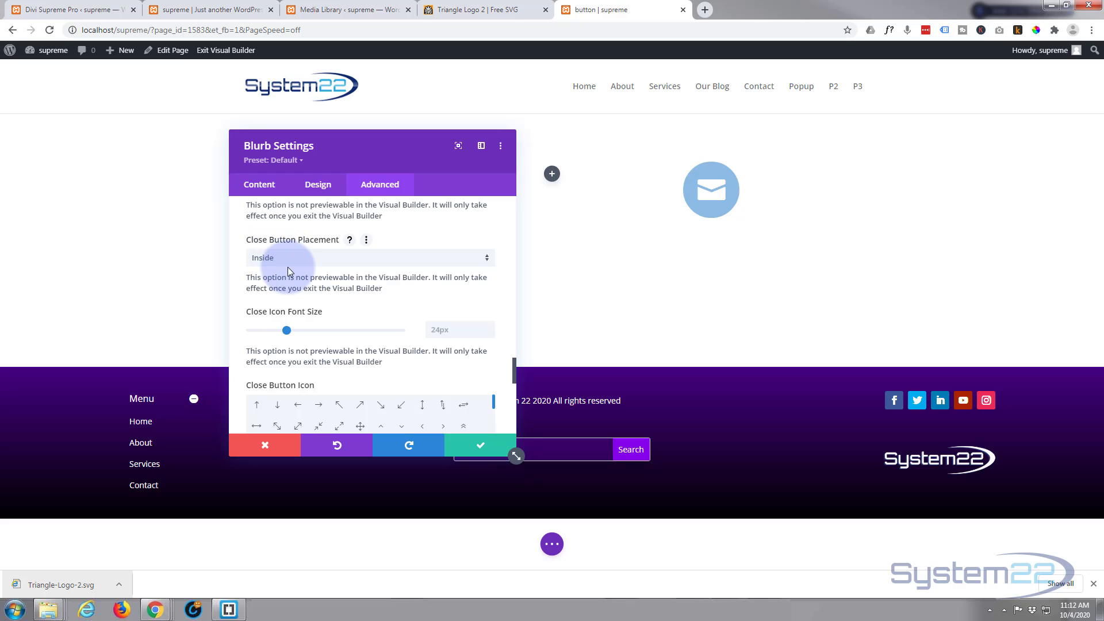
scroll(294, 258, "down", 1)
scroll(294, 259, "down", 2)
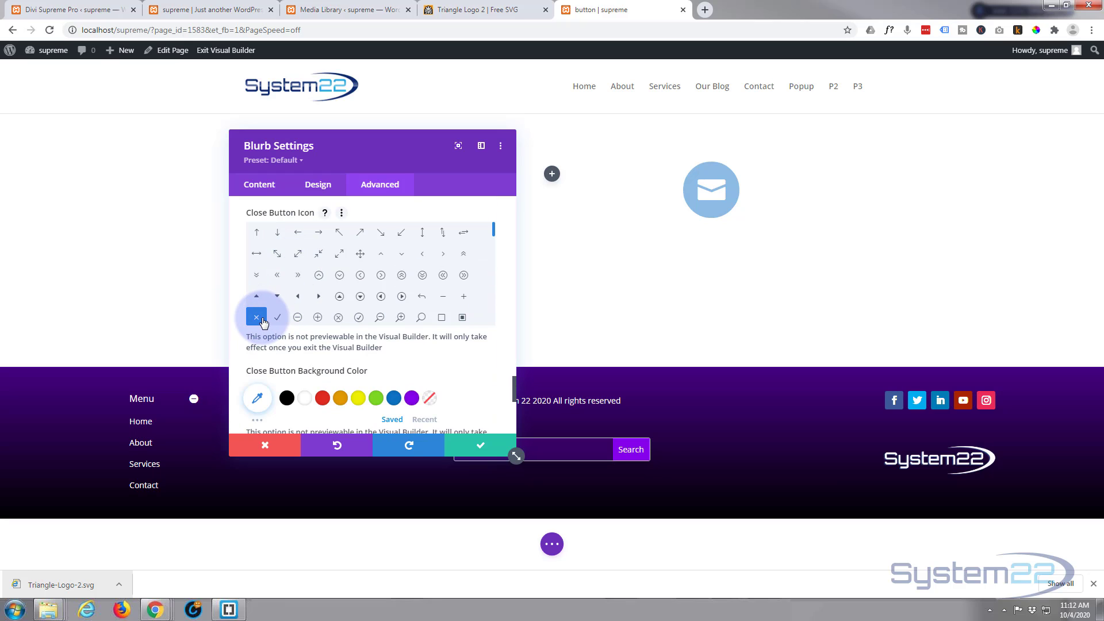
scroll(322, 299, "down", 1)
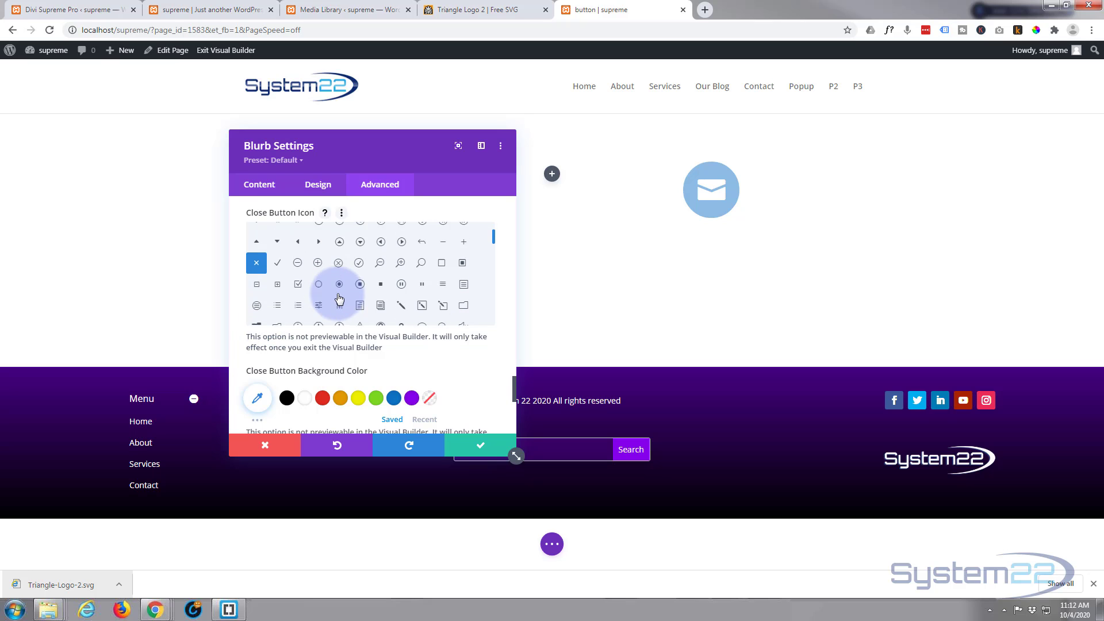
Set the popup's close button icon color to white
scroll(318, 364, "down", 1)
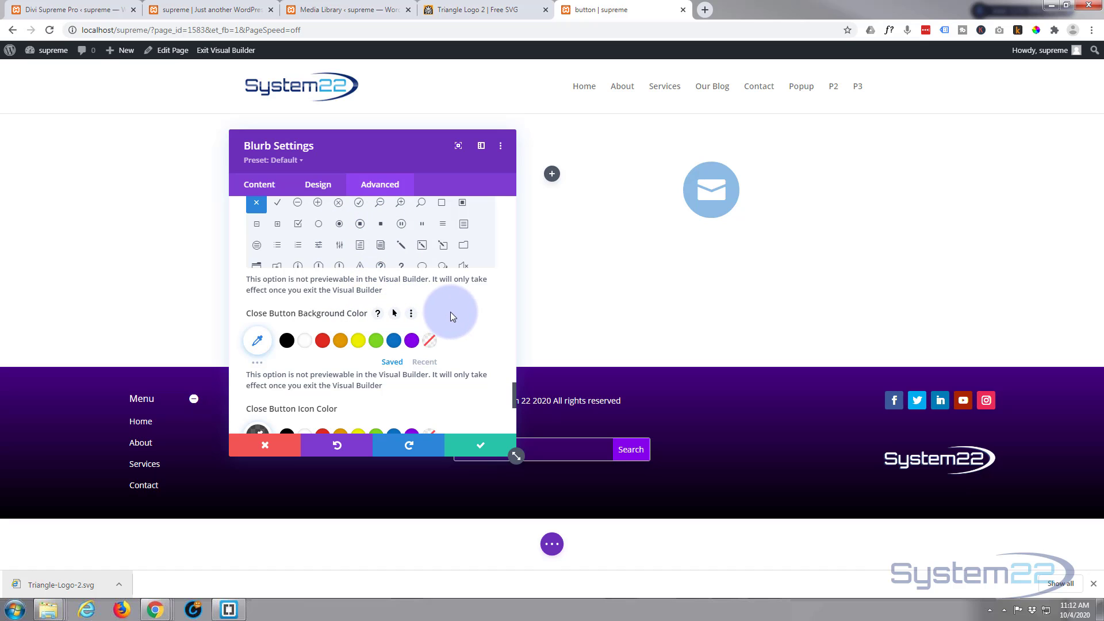
scroll(460, 313, "down", 1)
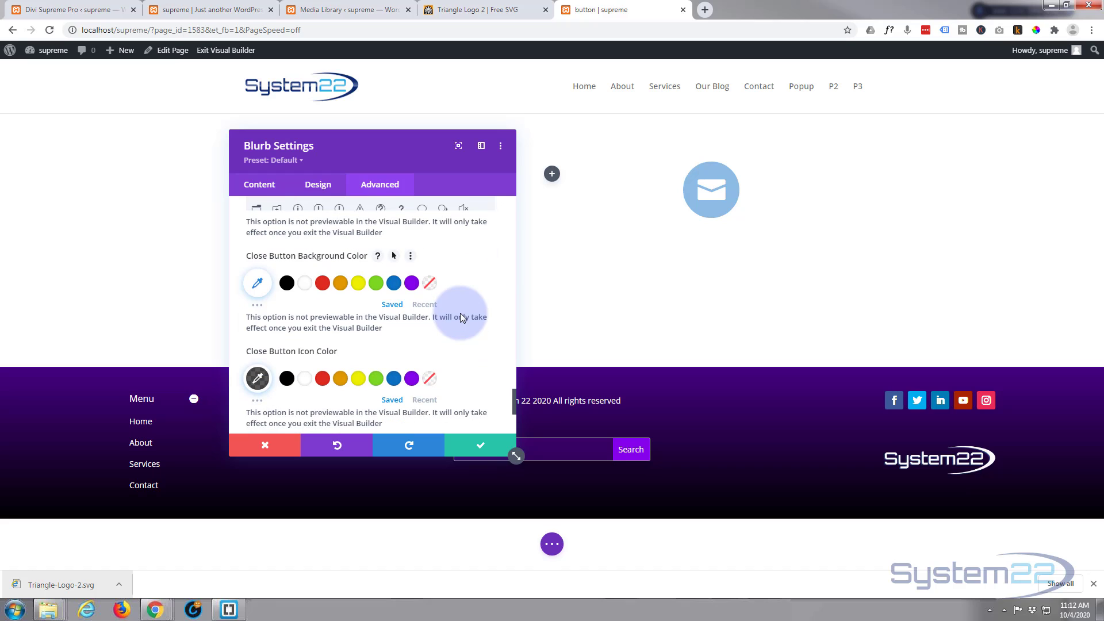
left_click(303, 380)
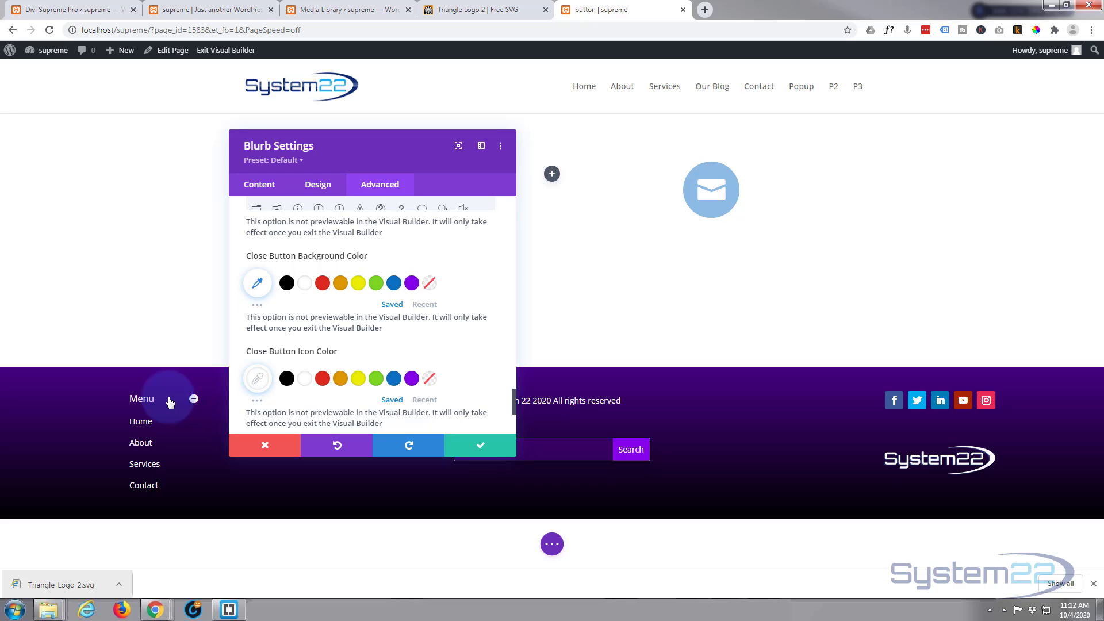
Set the blurb module's position to Fixed with its location at the top-right corner
scroll(467, 345, "down", 2)
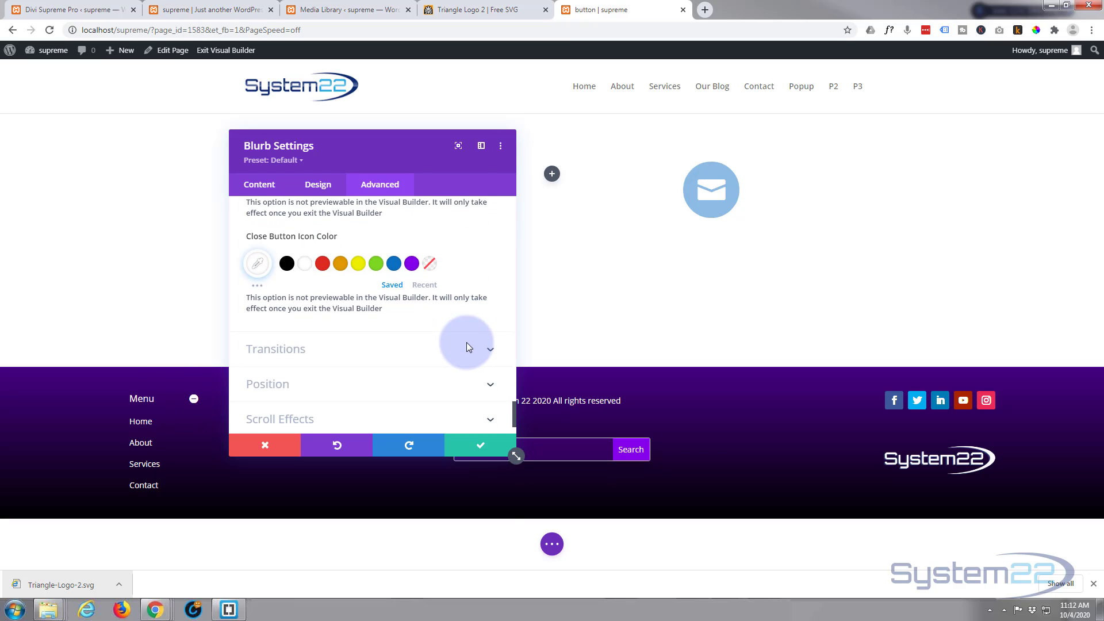
scroll(470, 346, "down", 1)
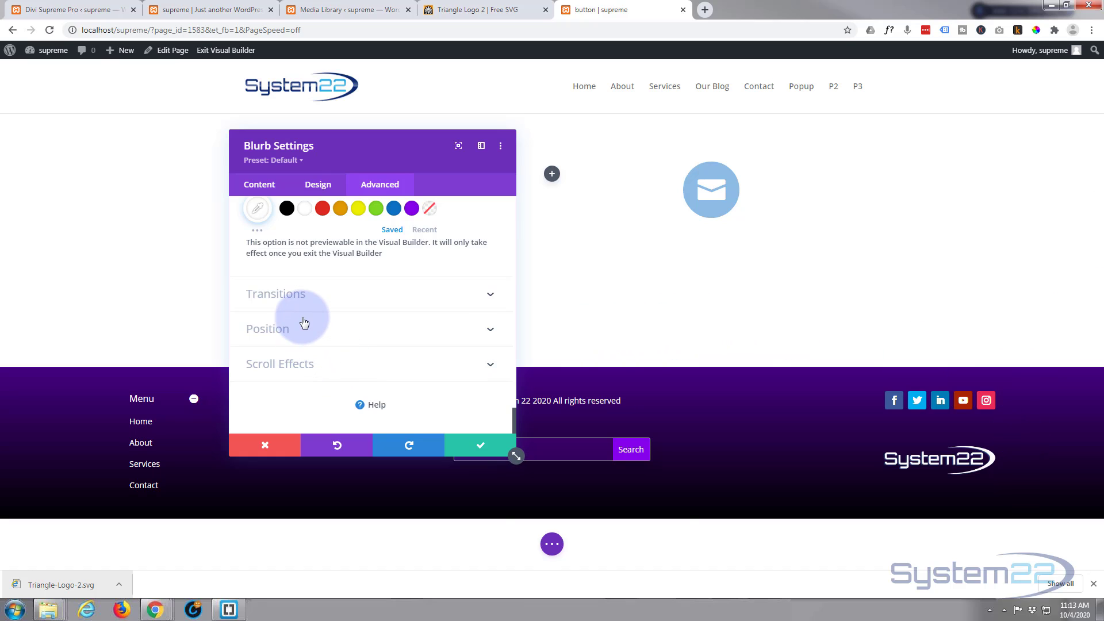
left_click(363, 331)
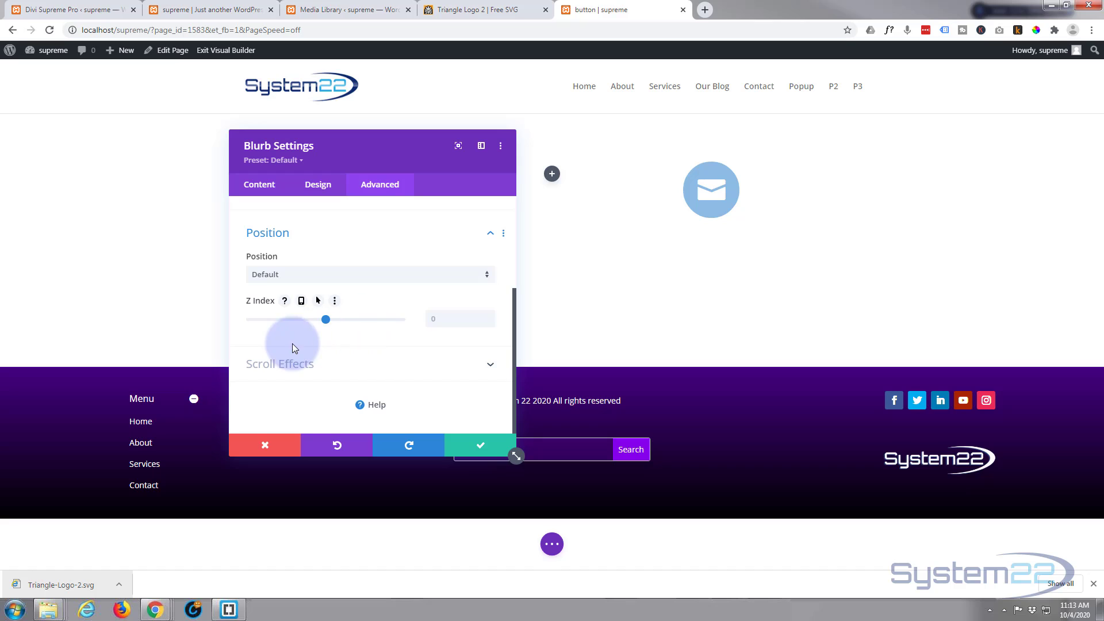
left_click(352, 281)
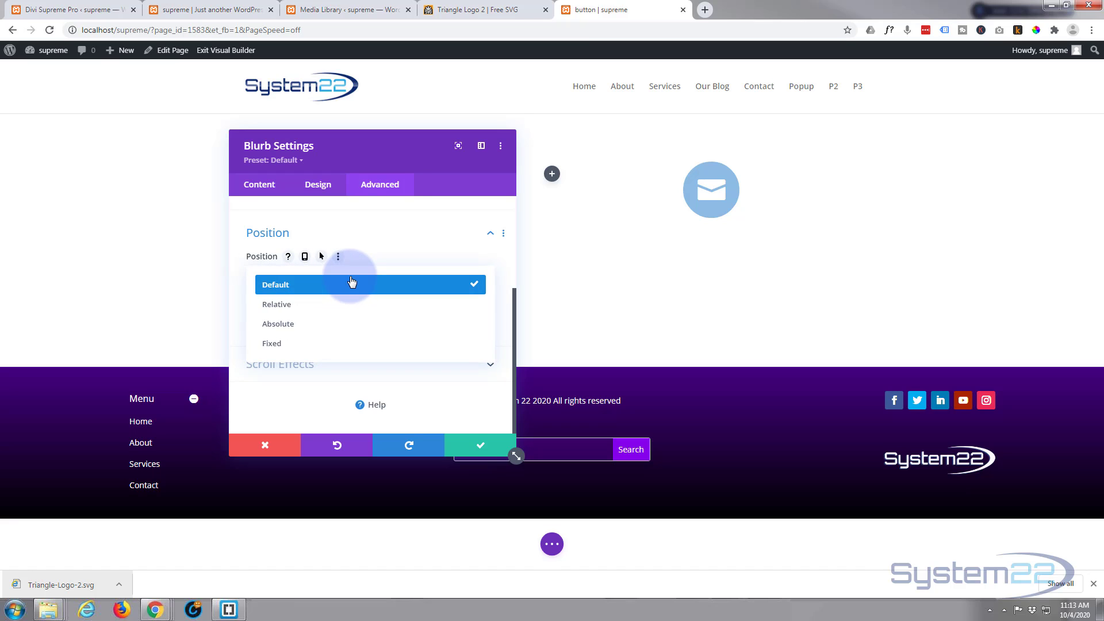
left_click(268, 344)
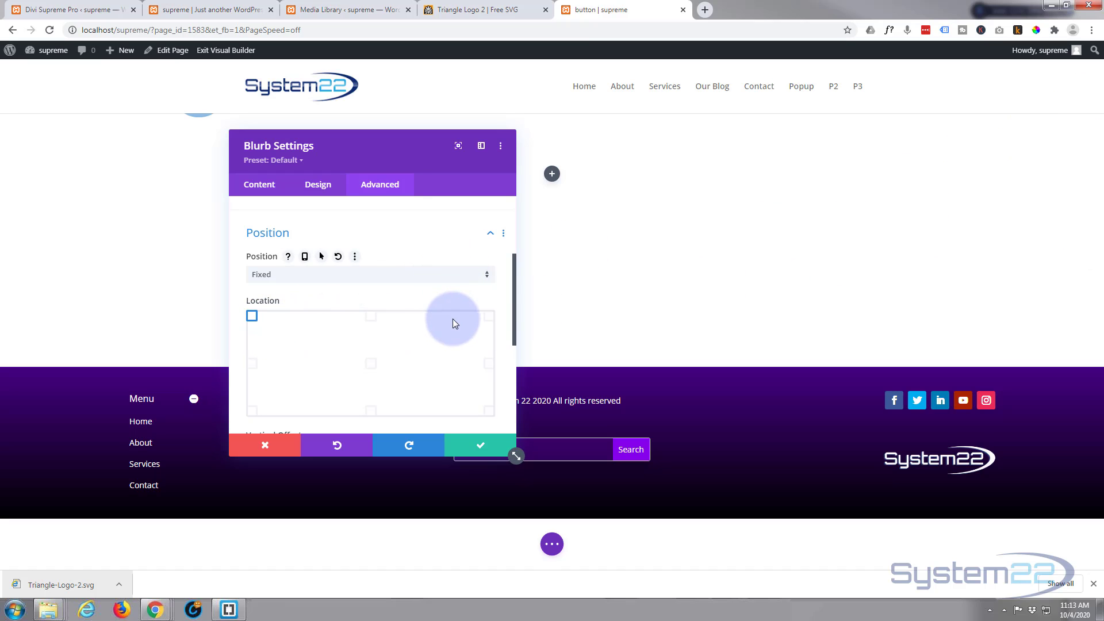
left_click(489, 316)
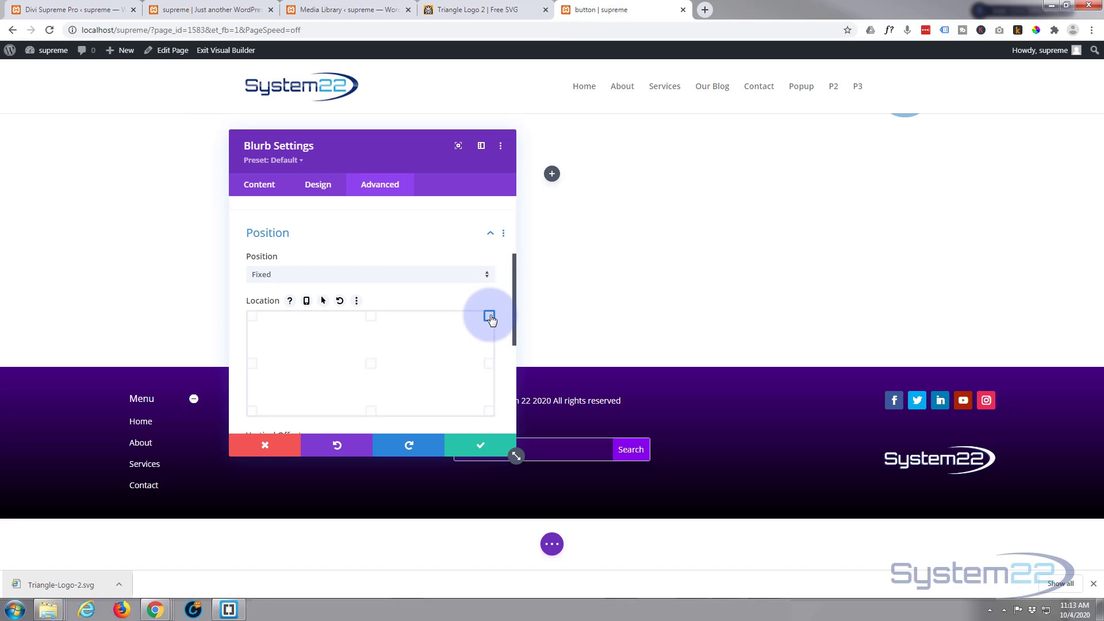
Try the fixed blurb at the center-right, bottom-right, bottom-left, center-left, top-left and top-right locations
left_click(489, 363)
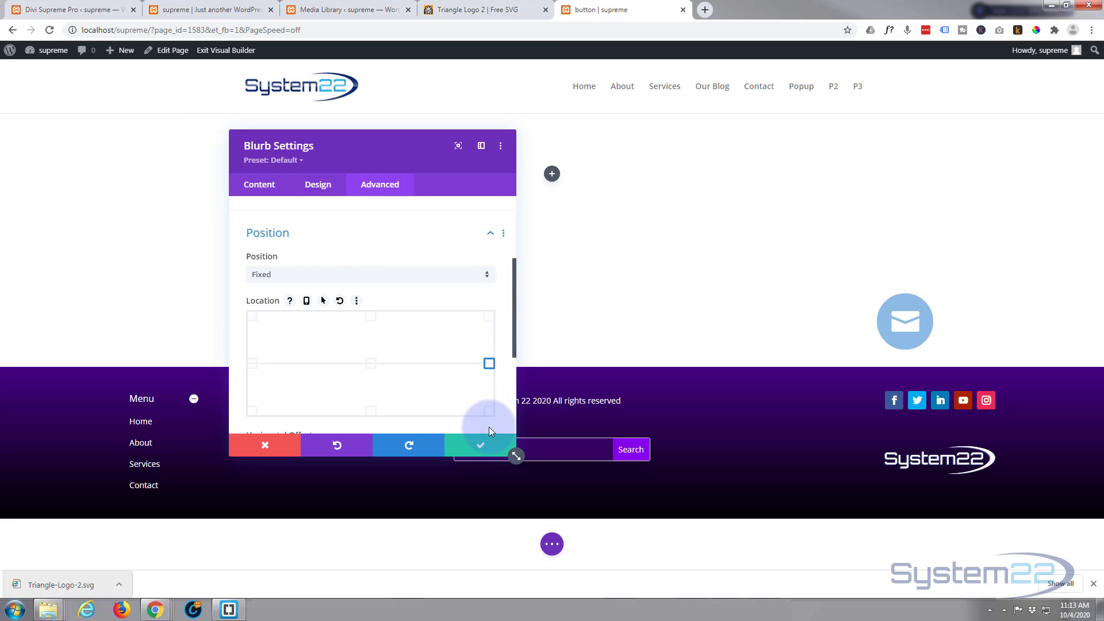
left_click(490, 413)
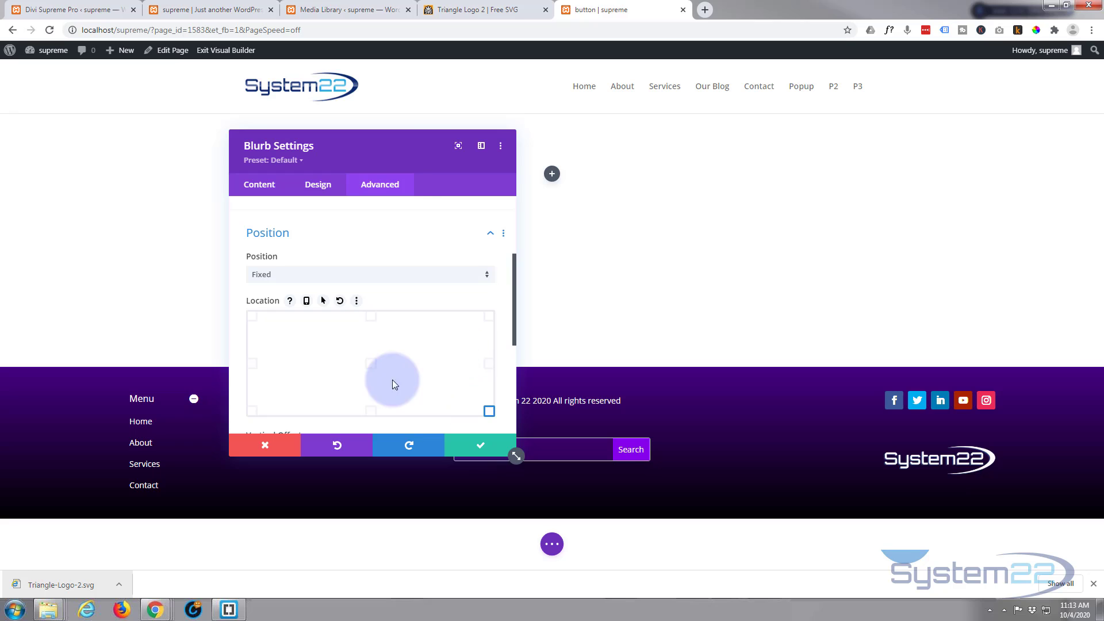
left_click(252, 411)
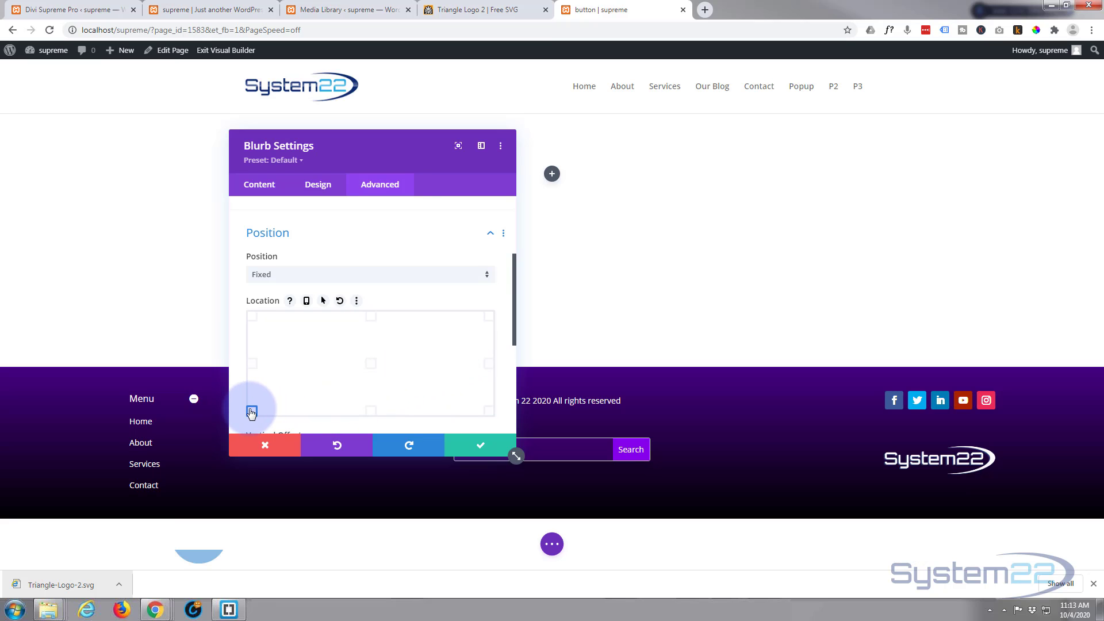
left_click(252, 363)
left_click(252, 315)
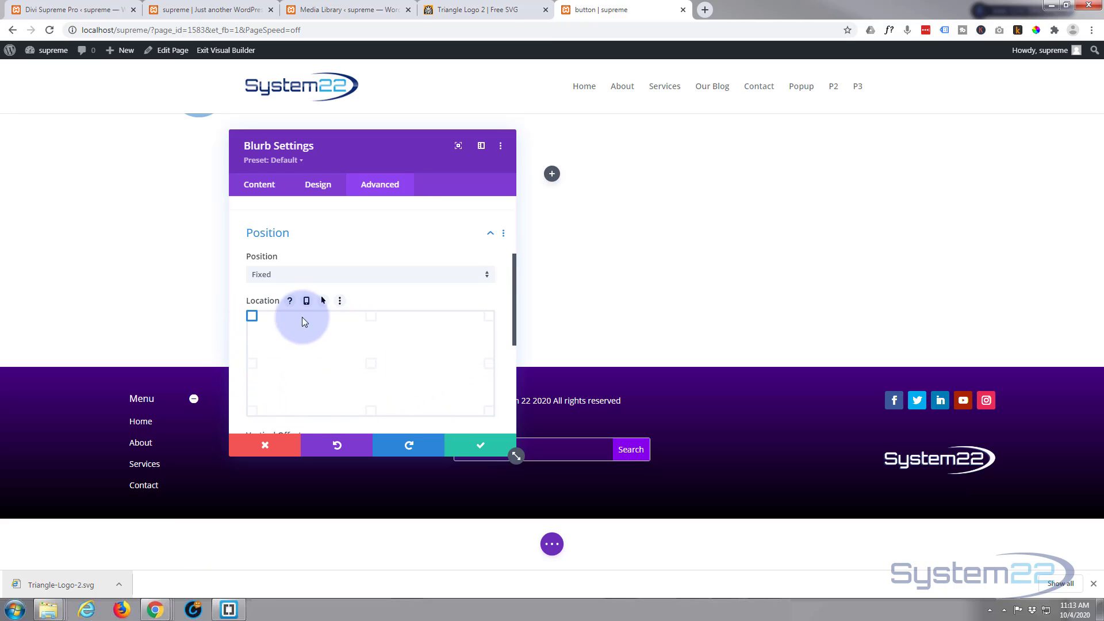
left_click(489, 316)
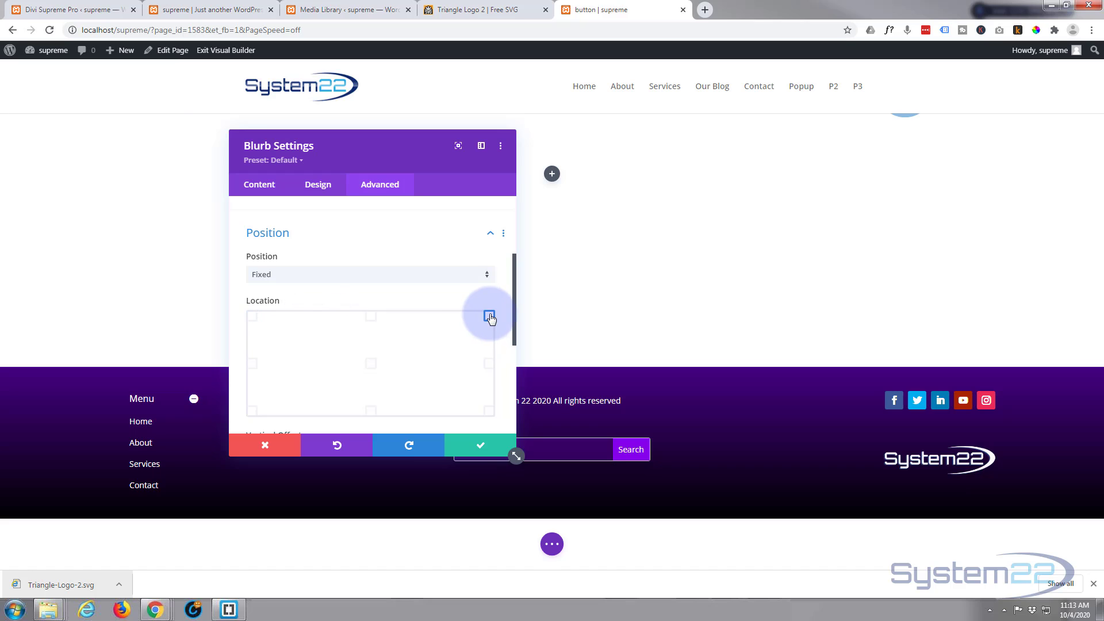
Anchor the fixed blurb at the center-right location with a -287px horizontal offset and a Z index of 418, and save its settings
left_click(490, 363)
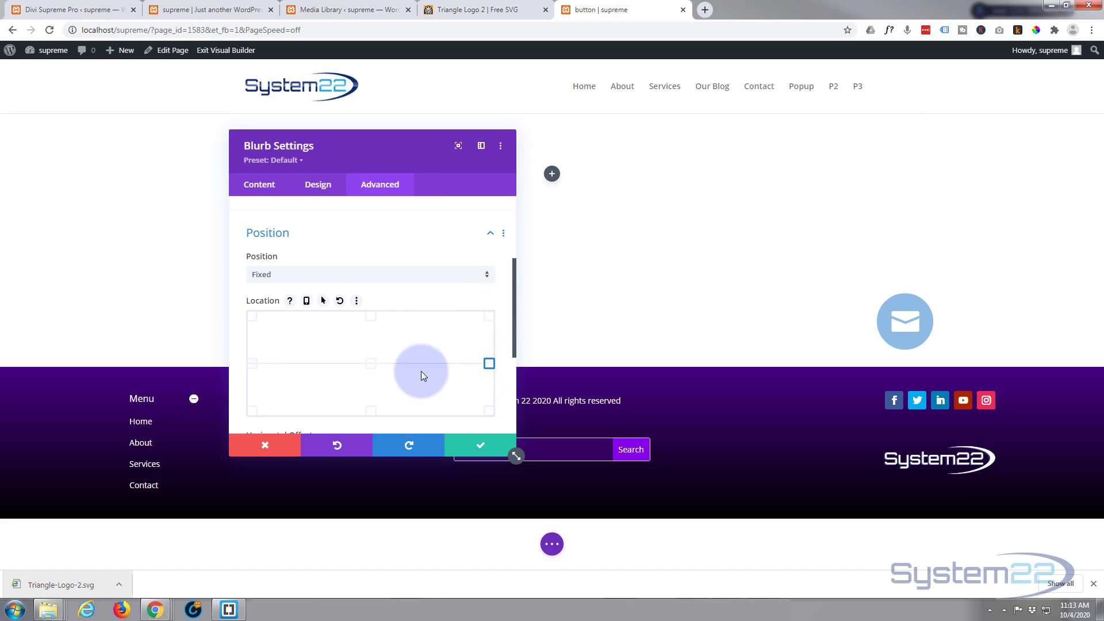
scroll(416, 374, "down", 3)
scroll(416, 374, "down", 1)
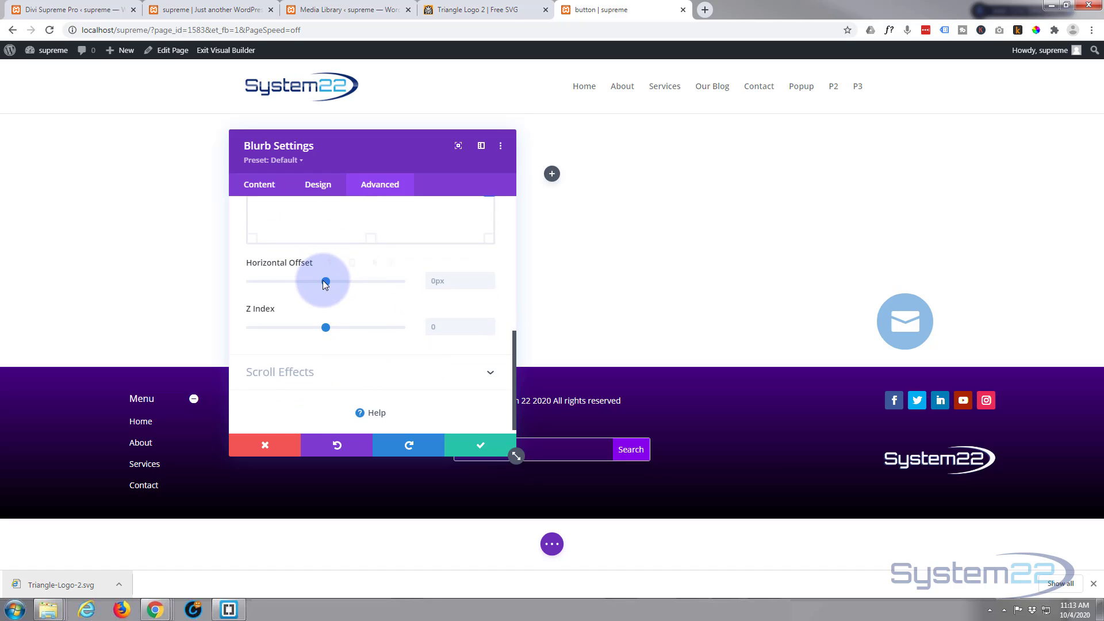
left_click_drag(326, 281, 306, 283)
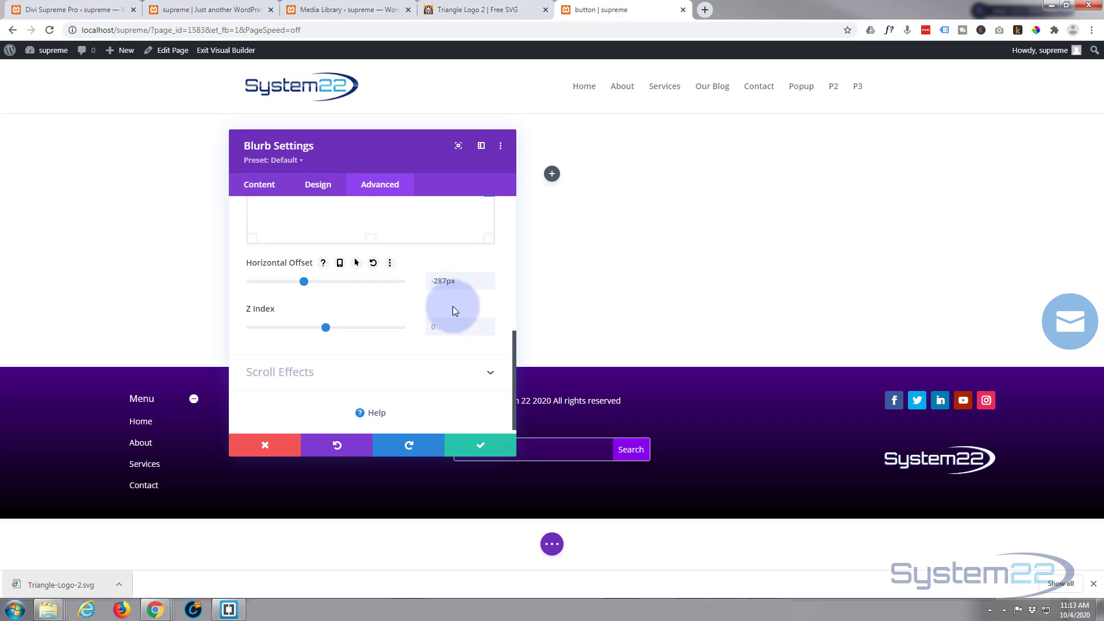
left_click_drag(326, 327, 388, 331)
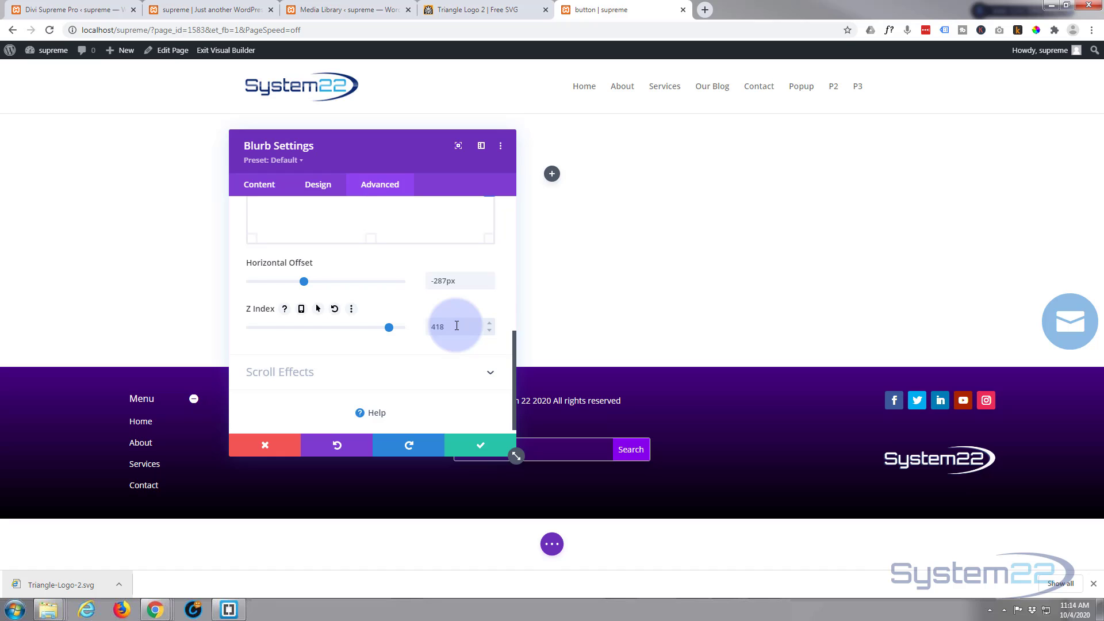
left_click(482, 446)
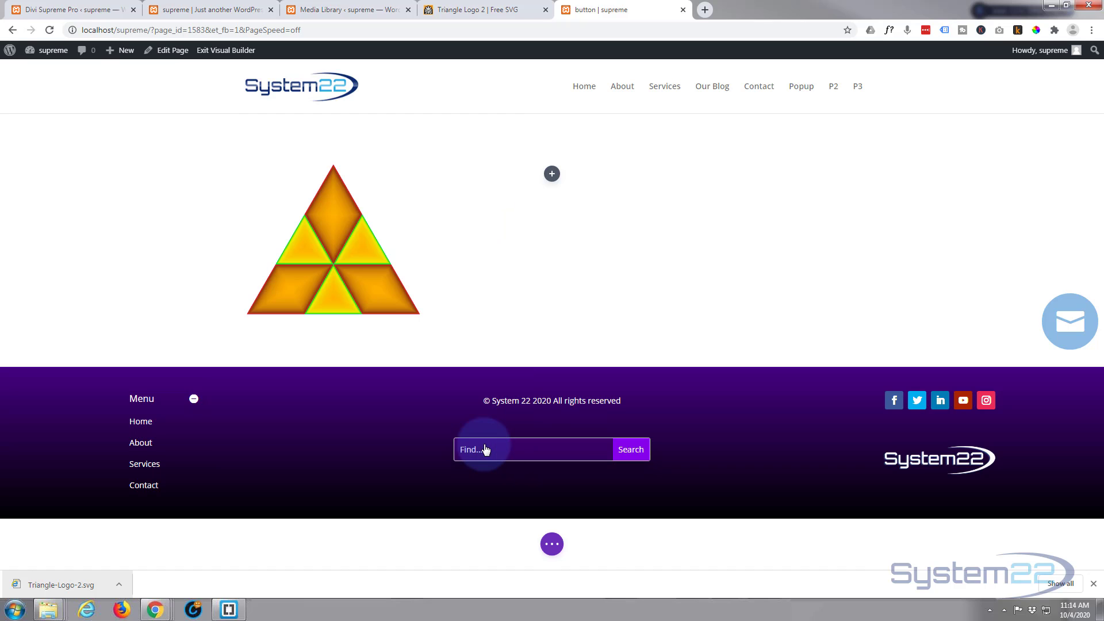
Save the page as a draft and exit the Visual Builder to the live page
left_click(551, 544)
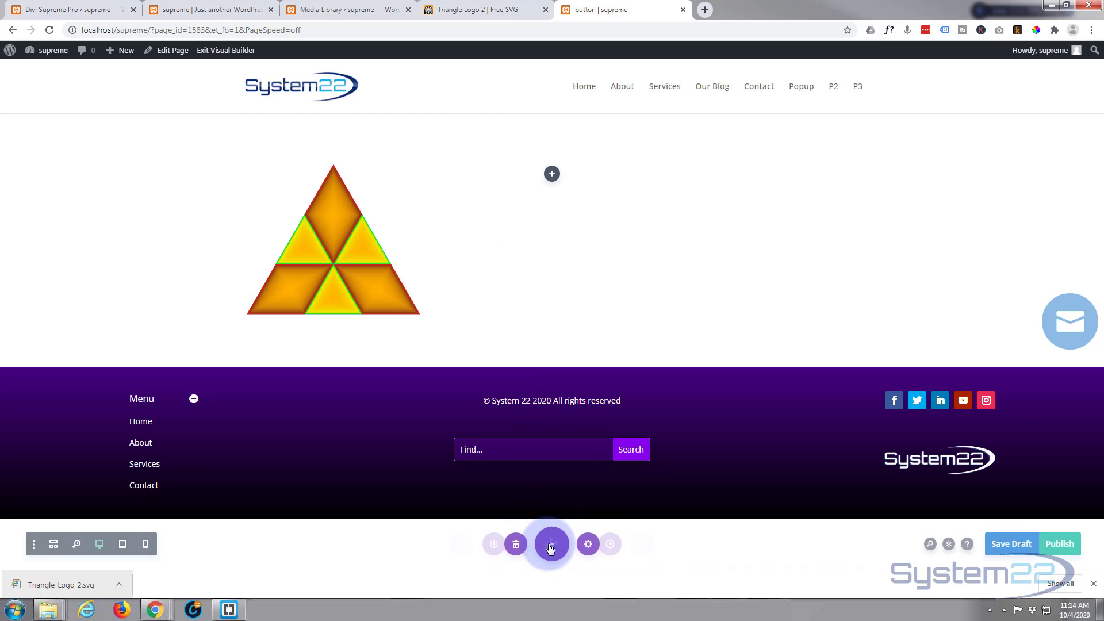
left_click(1017, 544)
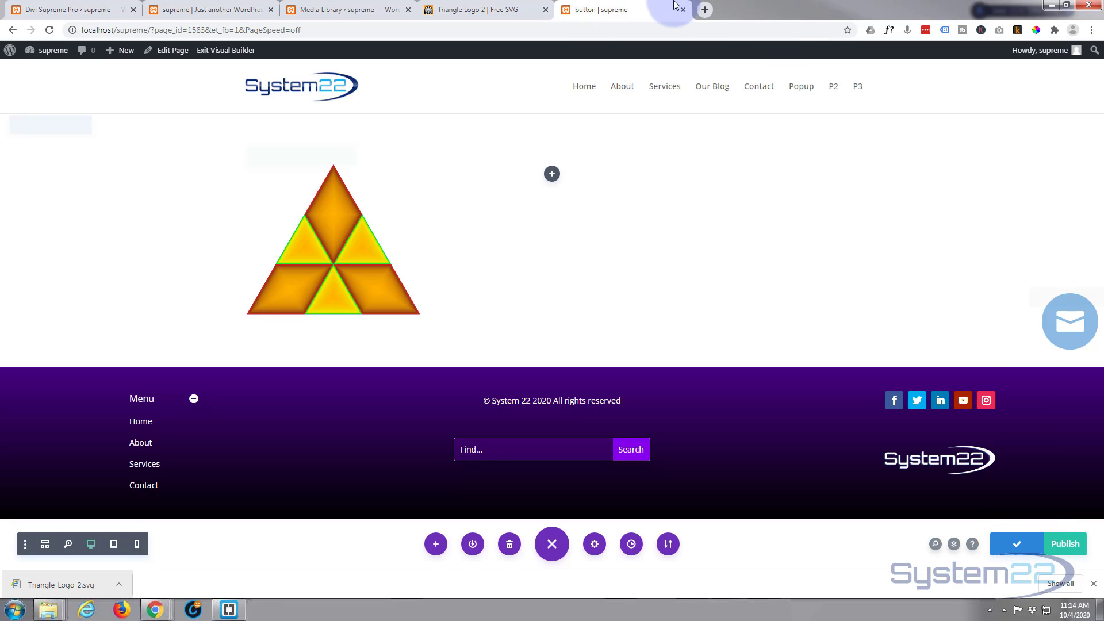
left_click(228, 52)
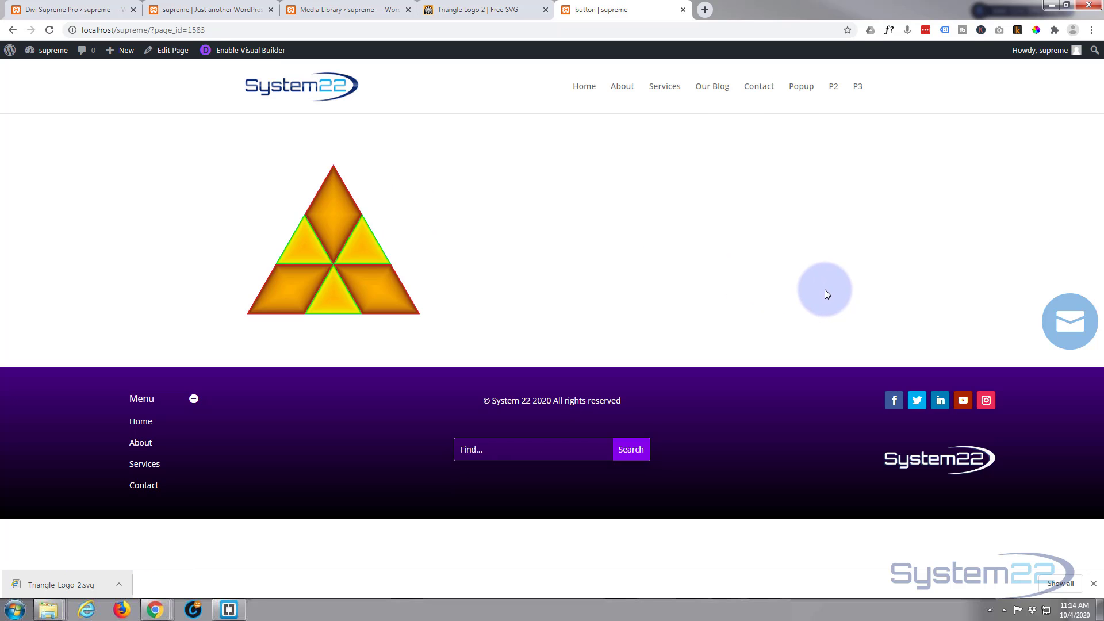
Test the envelope icon by repeatedly opening the contact form popup and closing it from the overlay outside the form
left_click(1075, 325)
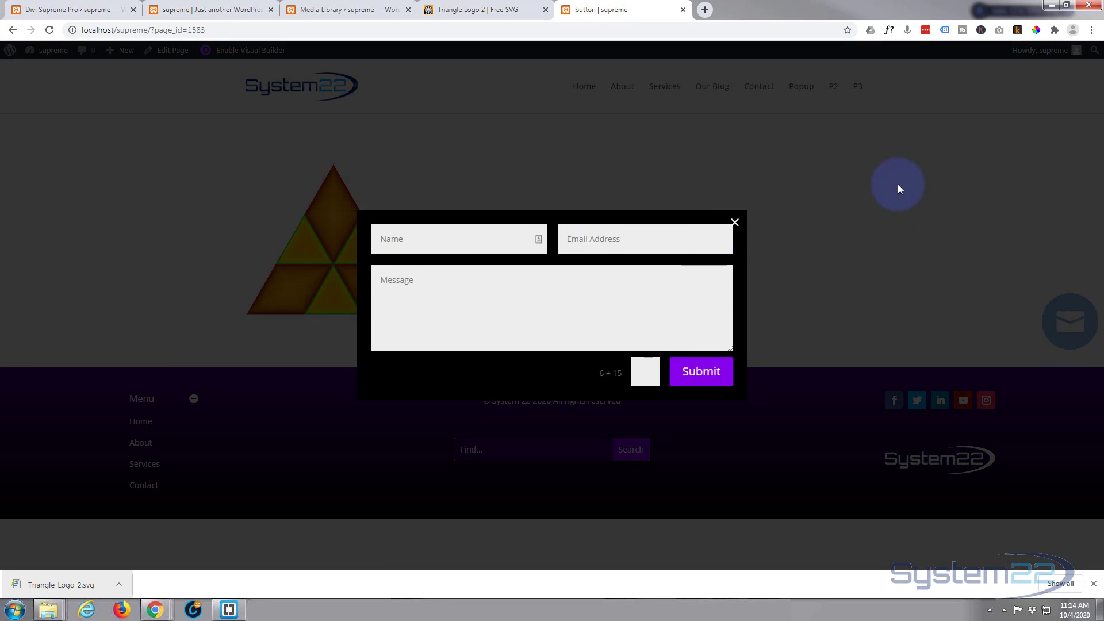
left_click(885, 166)
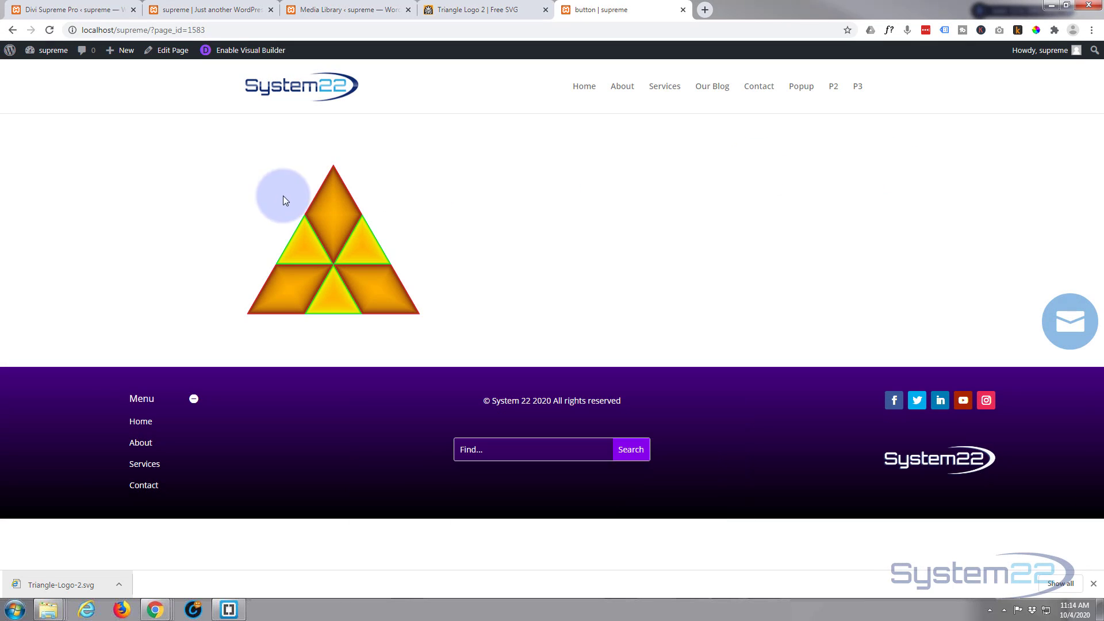
left_click(1091, 323)
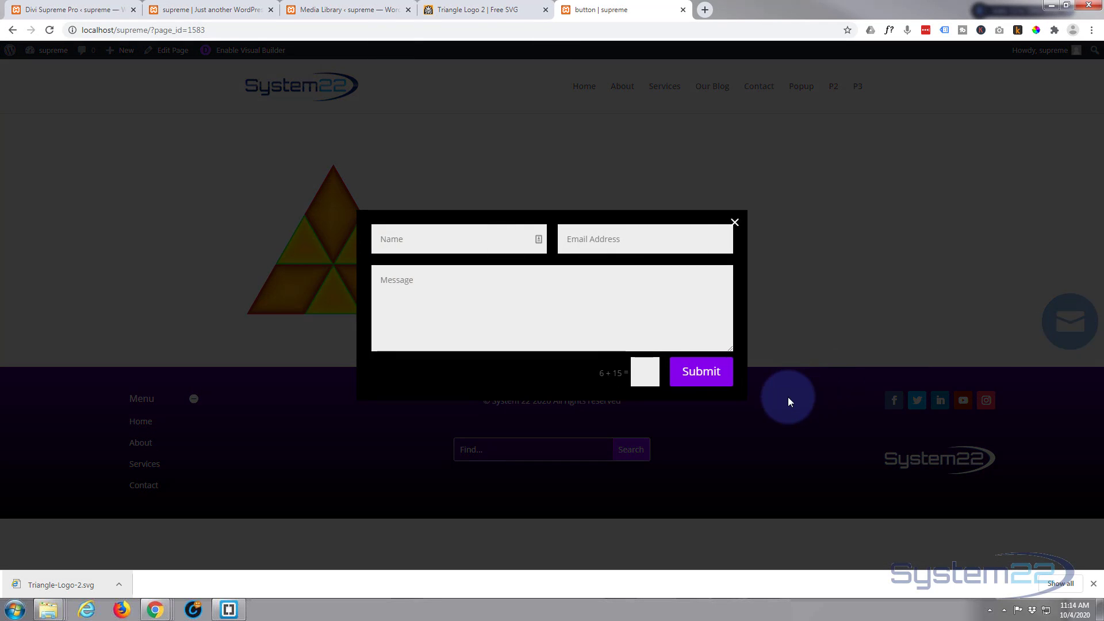
left_click(789, 397)
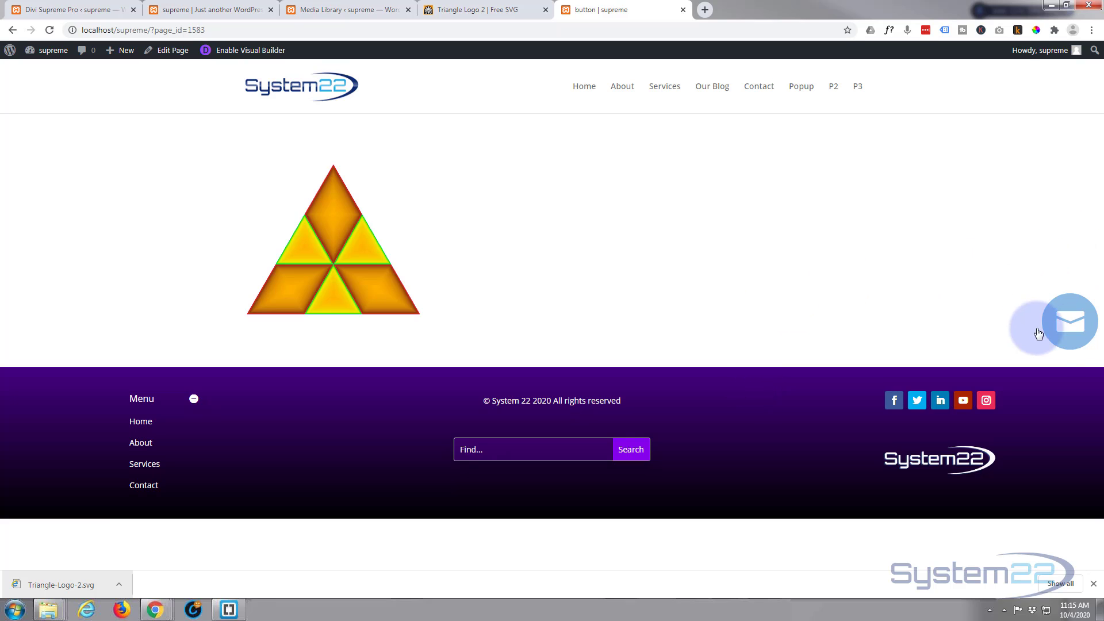
left_click(1072, 305)
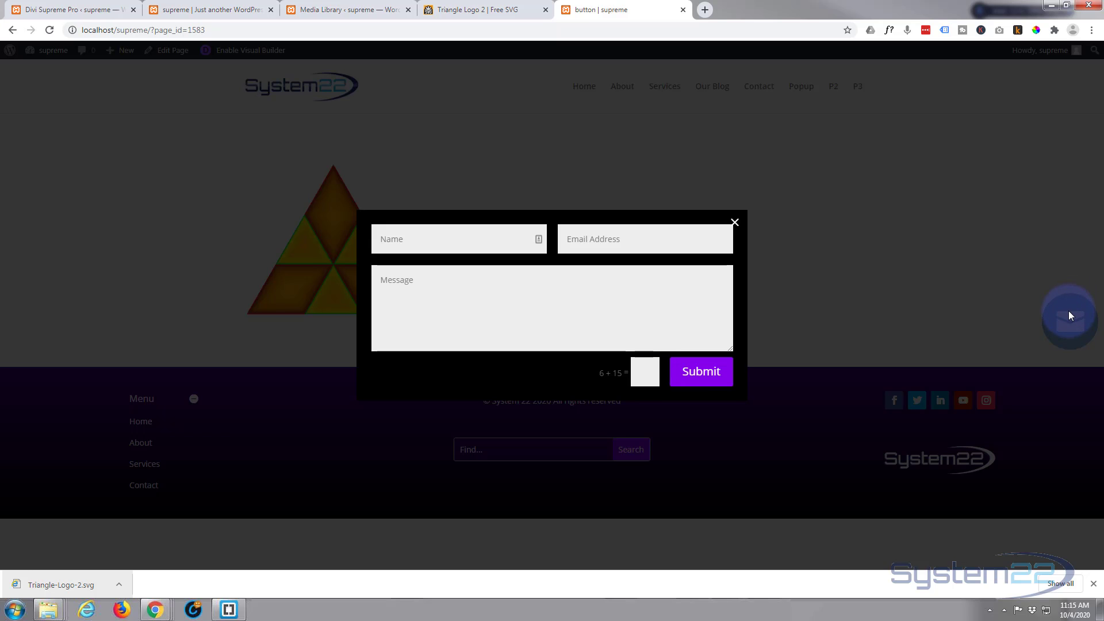
left_click(893, 292)
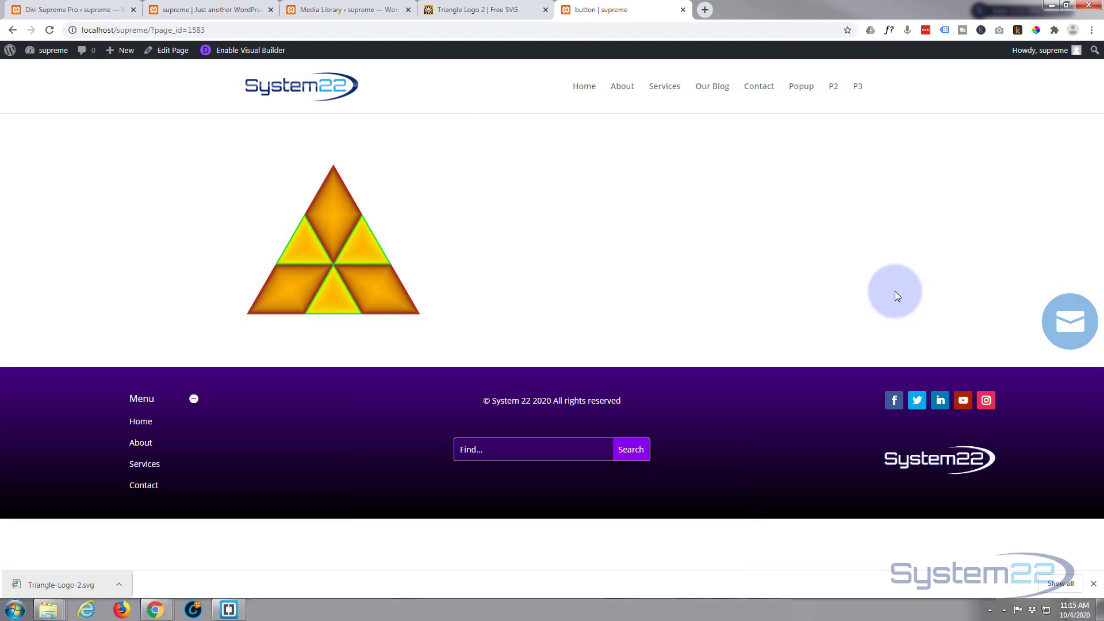